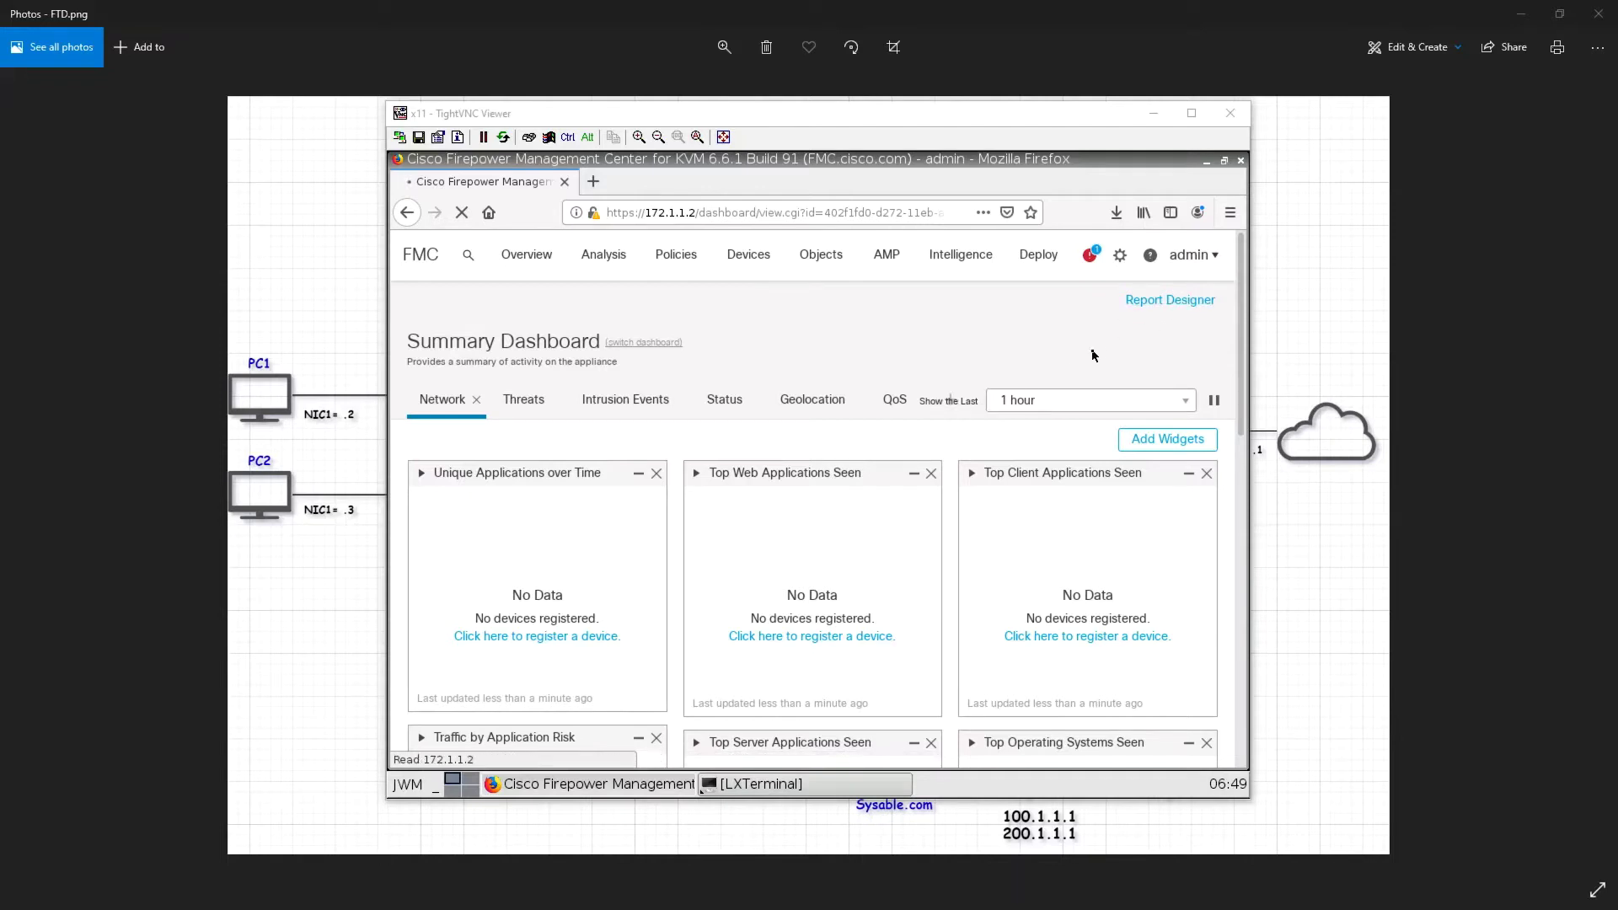
Go to the Users page from the System (gear) menu to see the lone admin account
left_click(1124, 258)
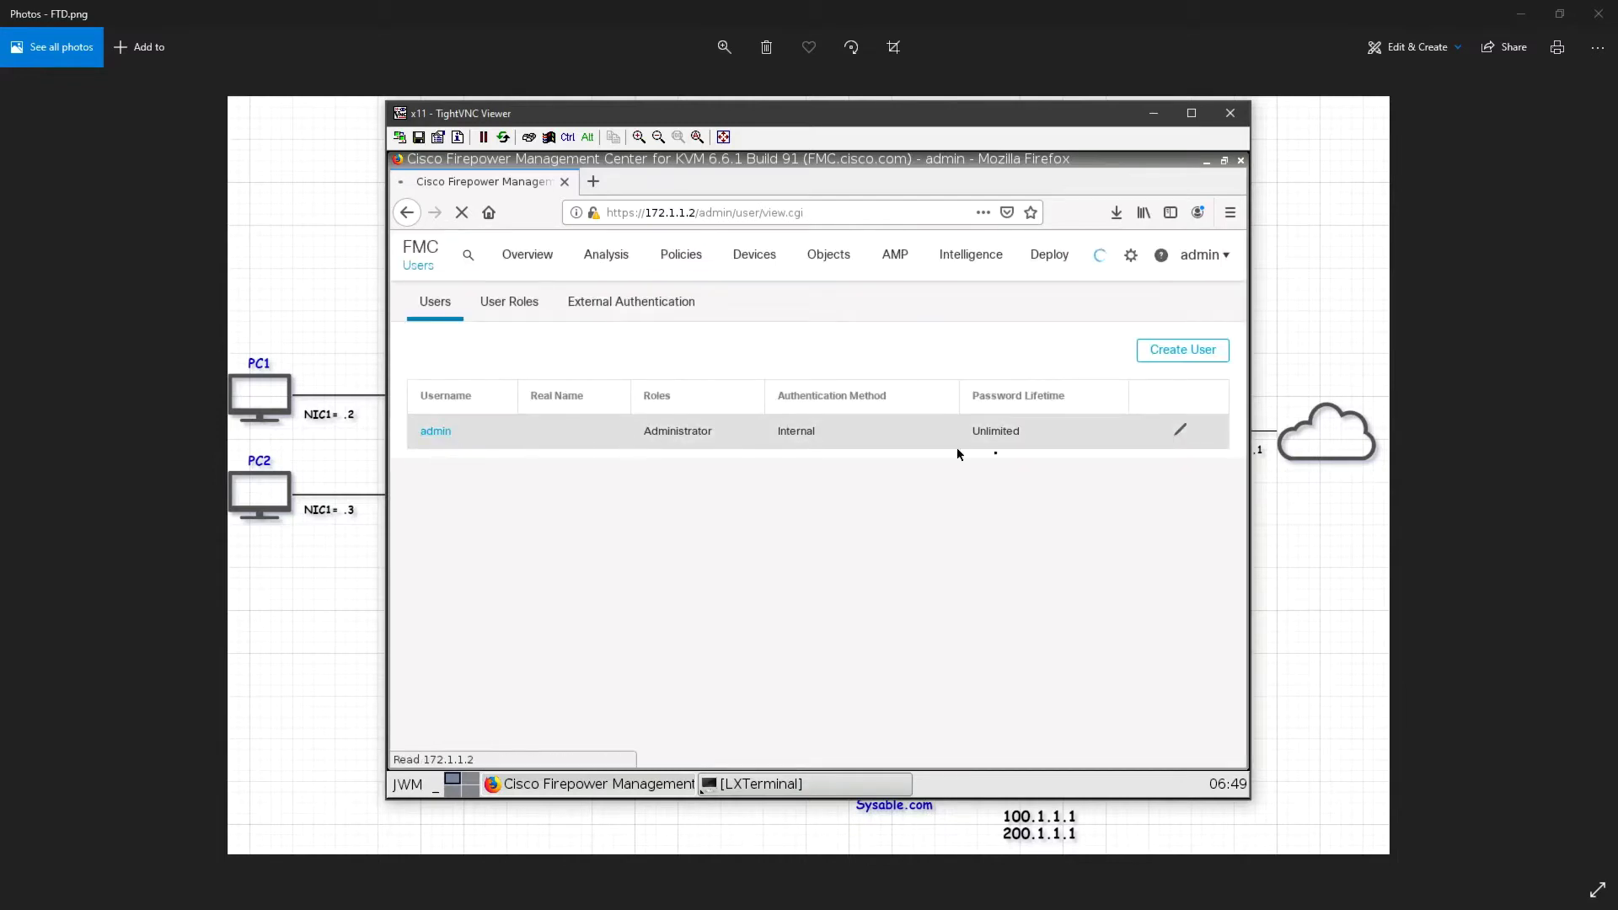
Create a new user, entering its user name, real name and password, and confirm the password
left_click(1186, 350)
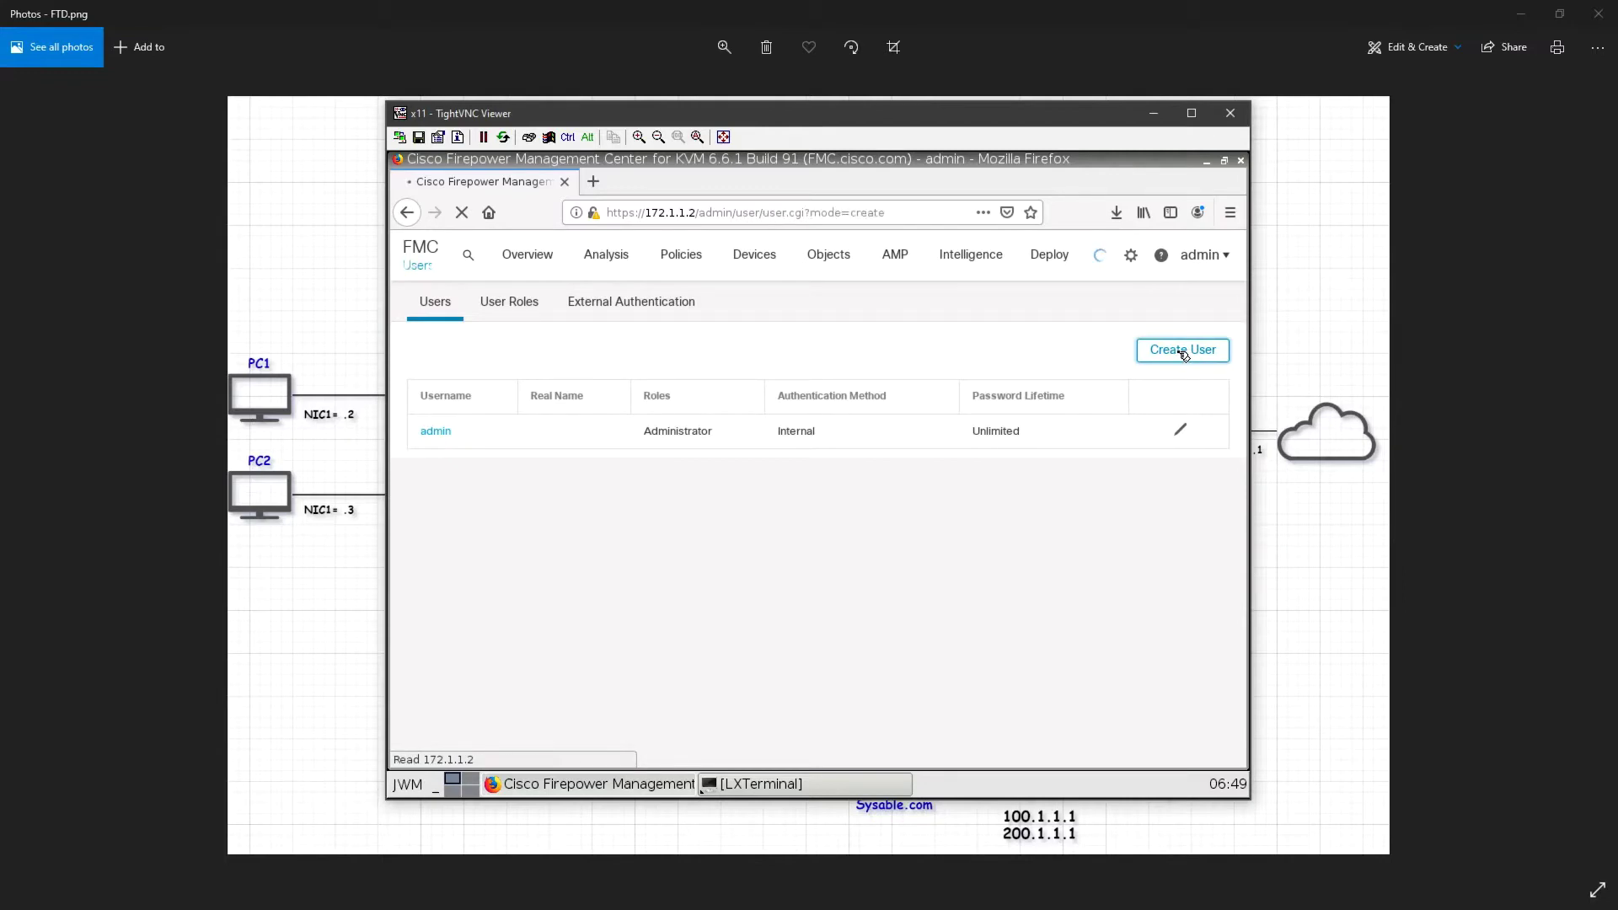
left_click(905, 376)
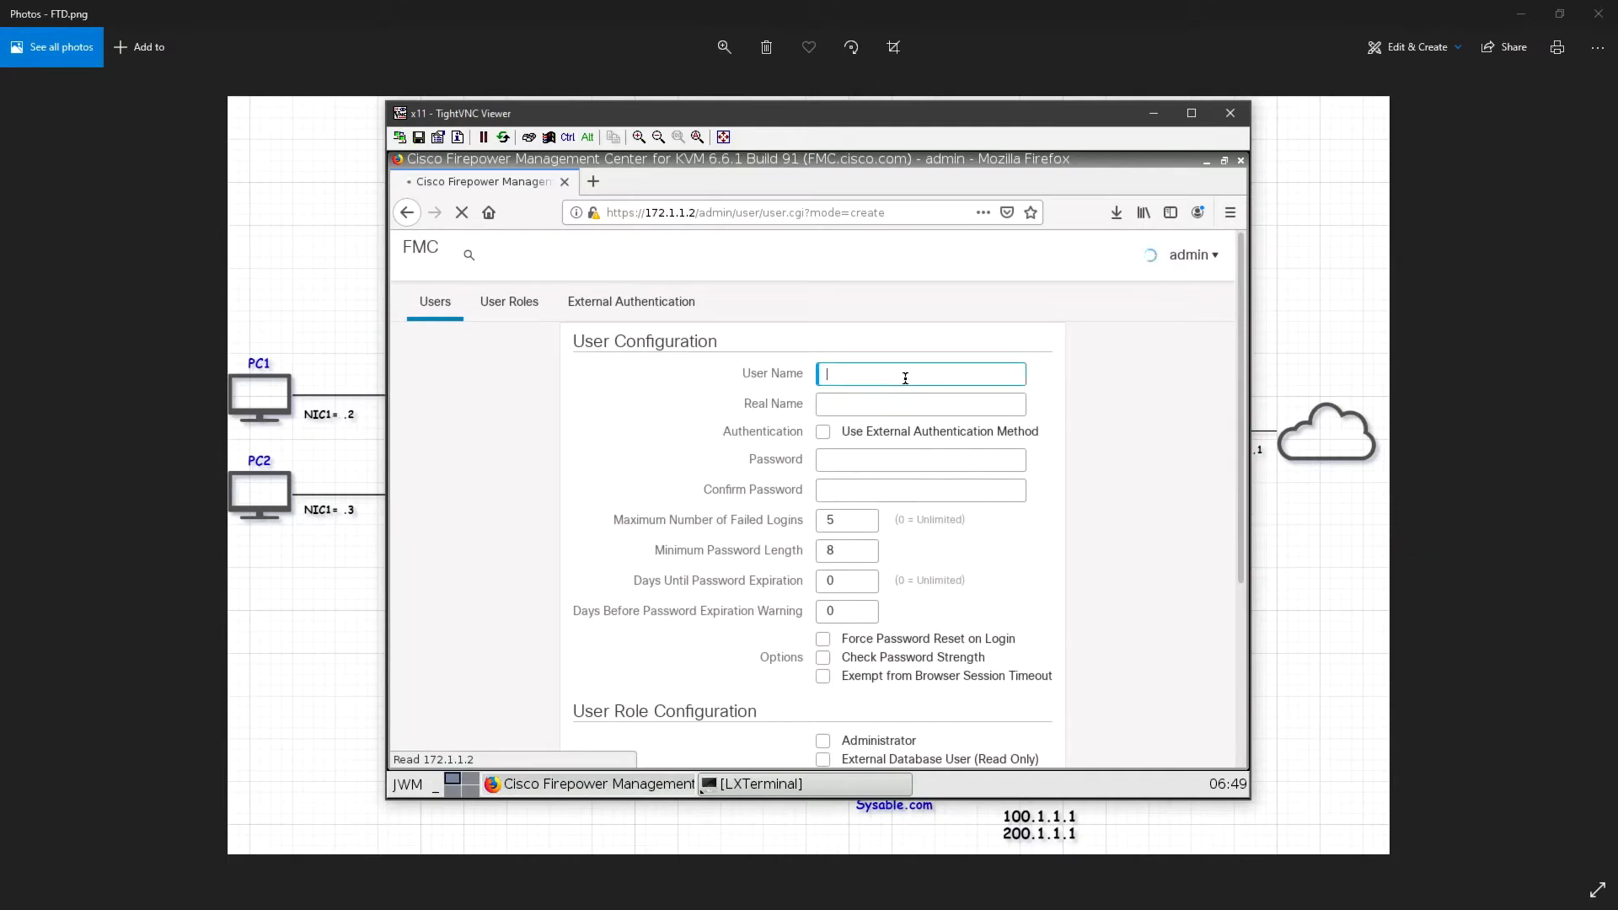
key("Tab")
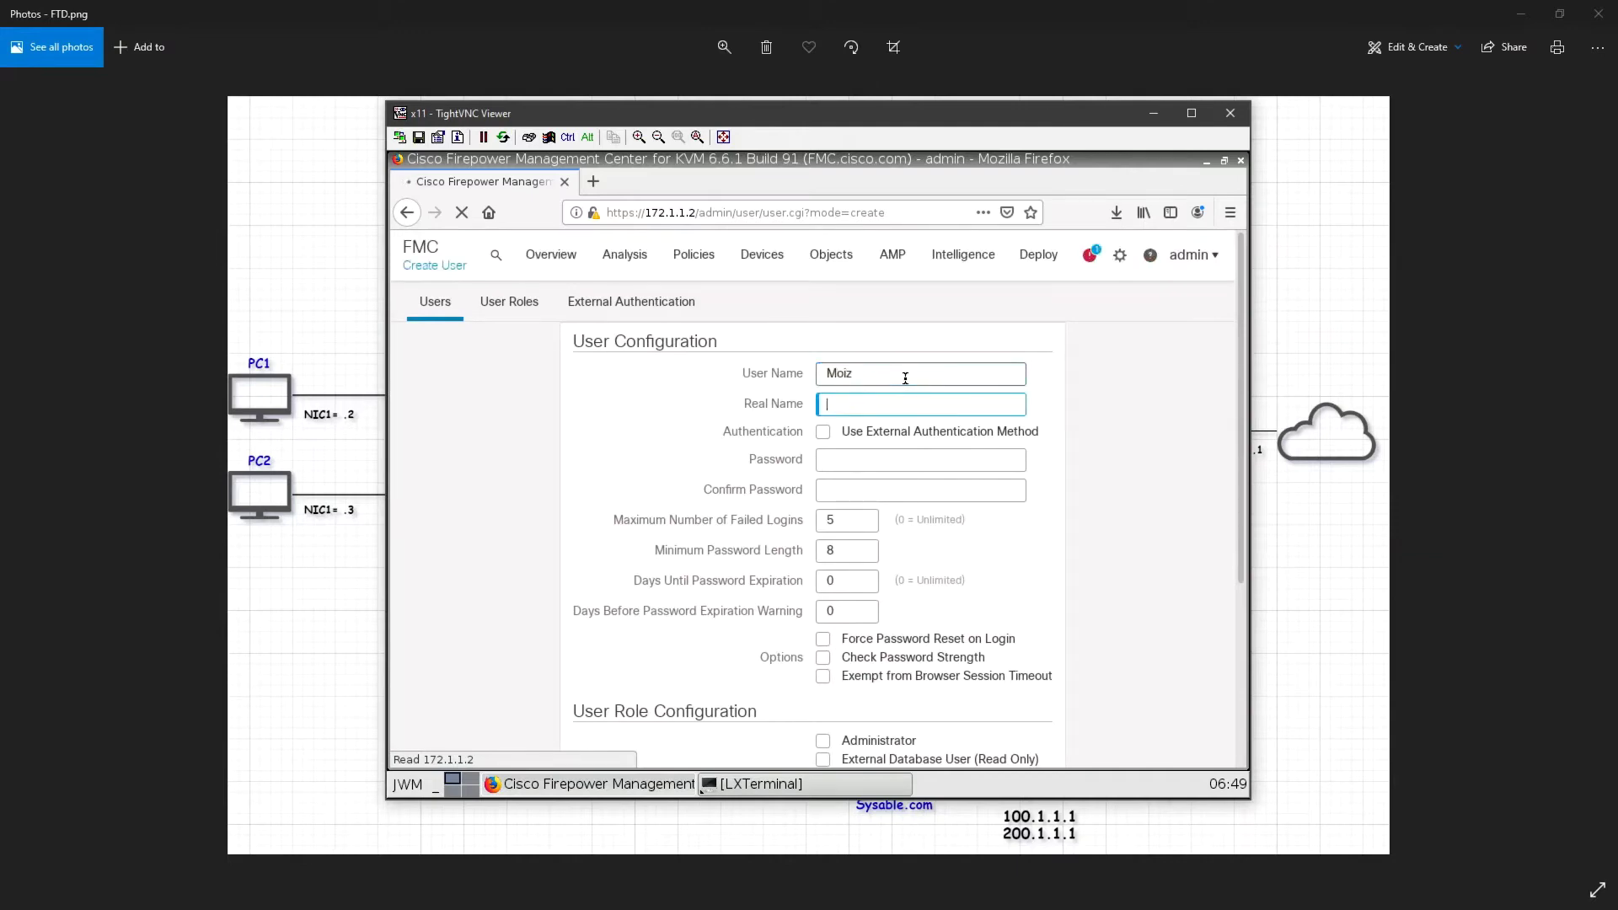
key("Tab")
key("Tab")
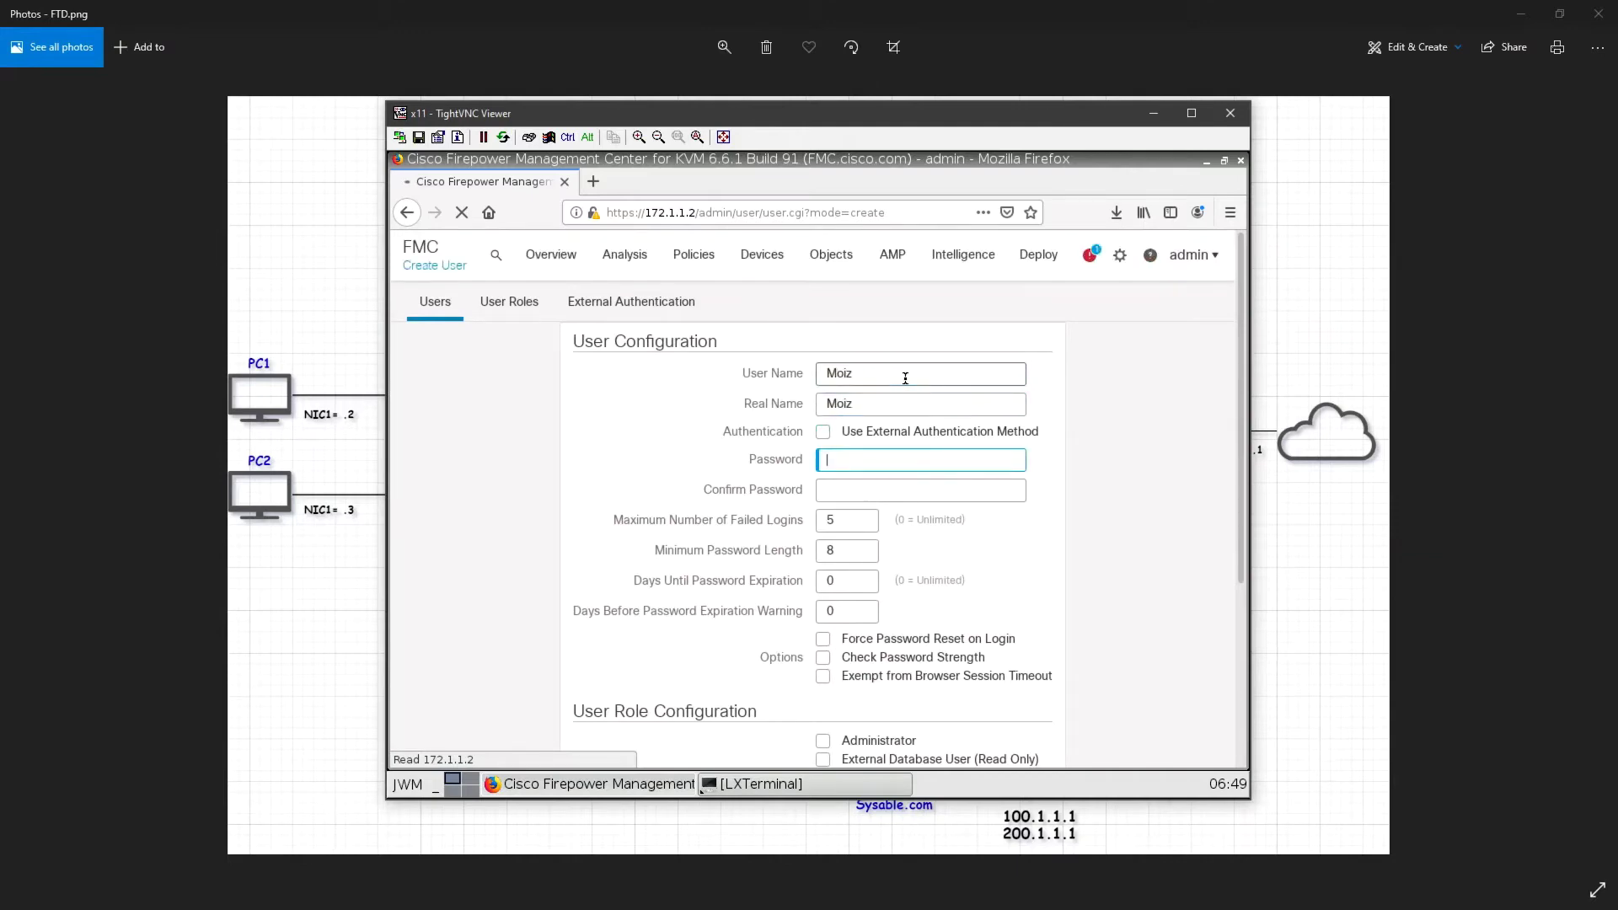
key("Tab")
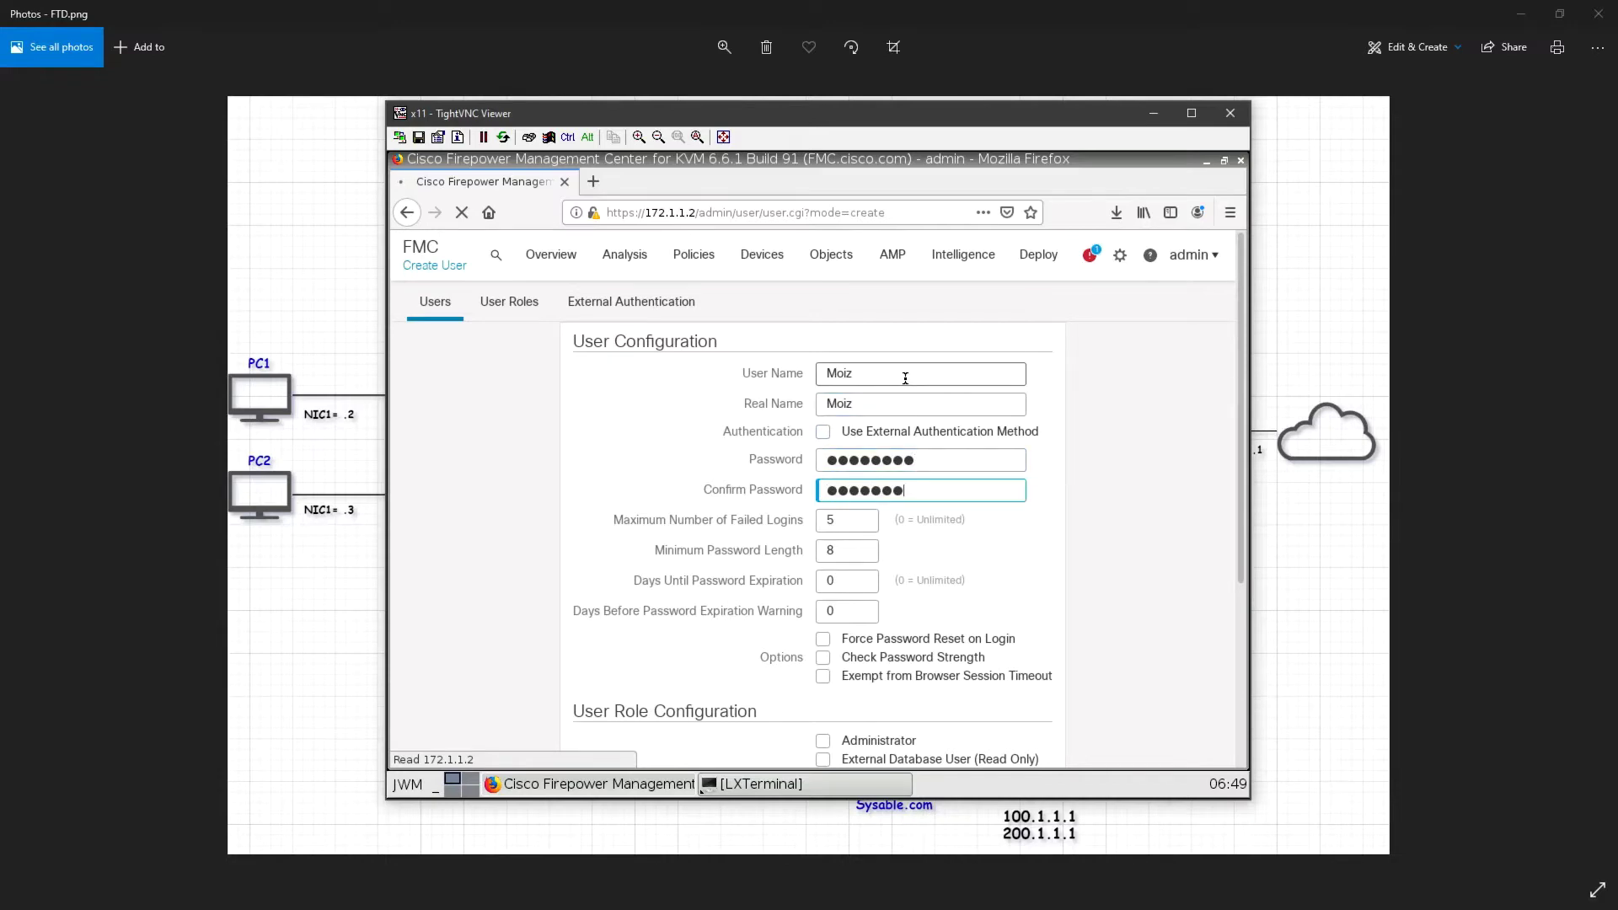
left_click_drag(842, 550, 806, 519)
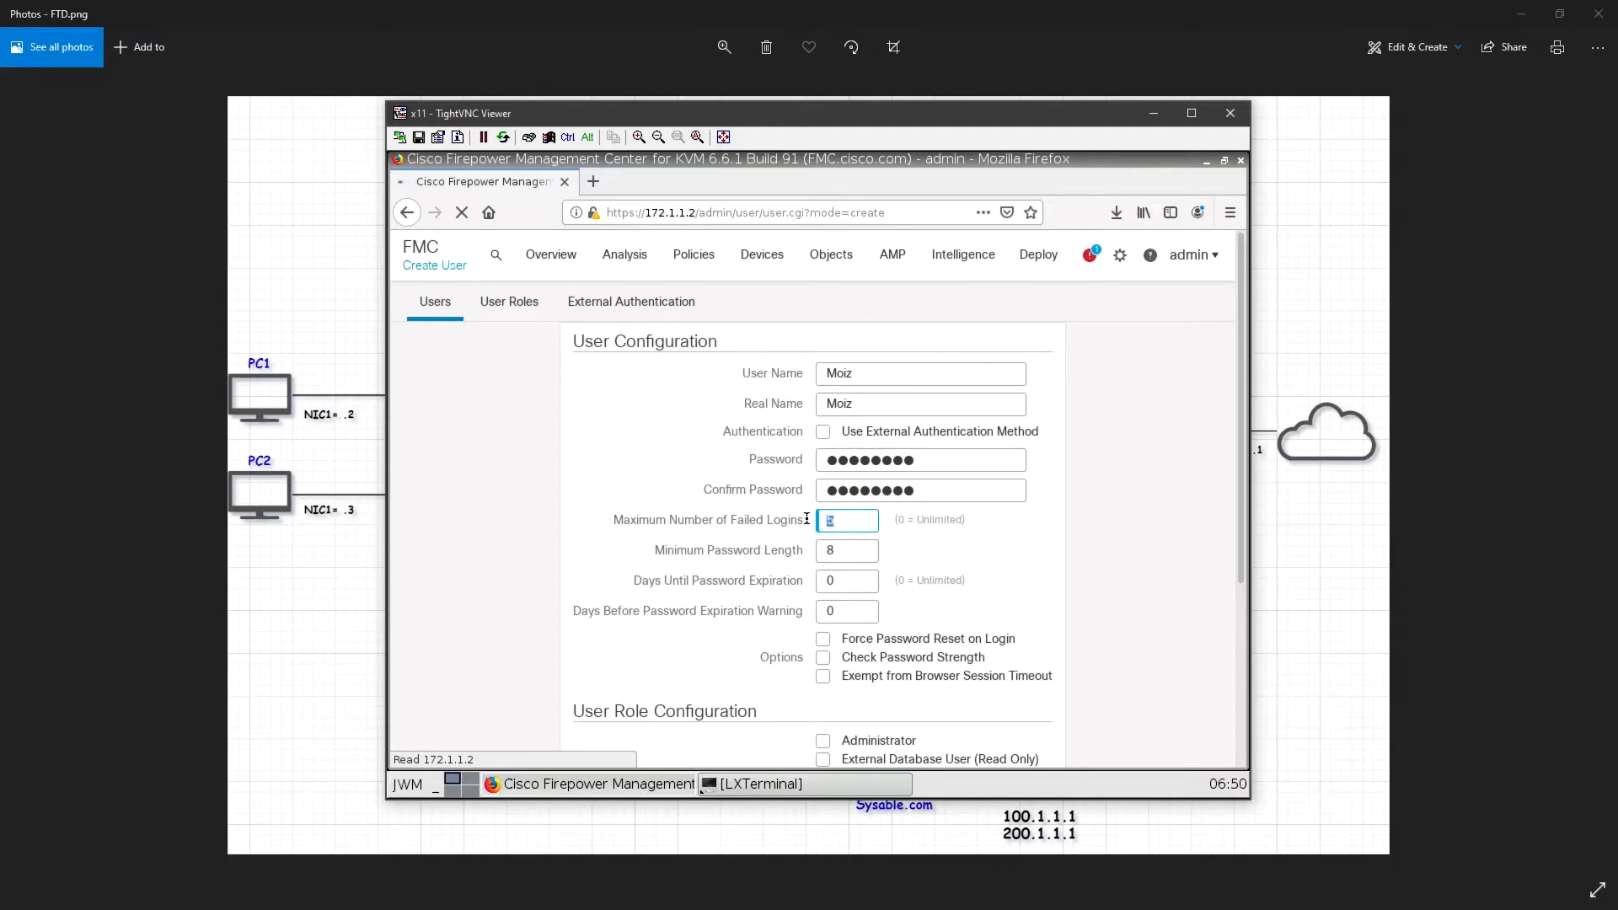
Keep the default password expiration, assign Security Analyst (Read Only), and save the user without storing the browser login
scroll(784, 578, "down", 2)
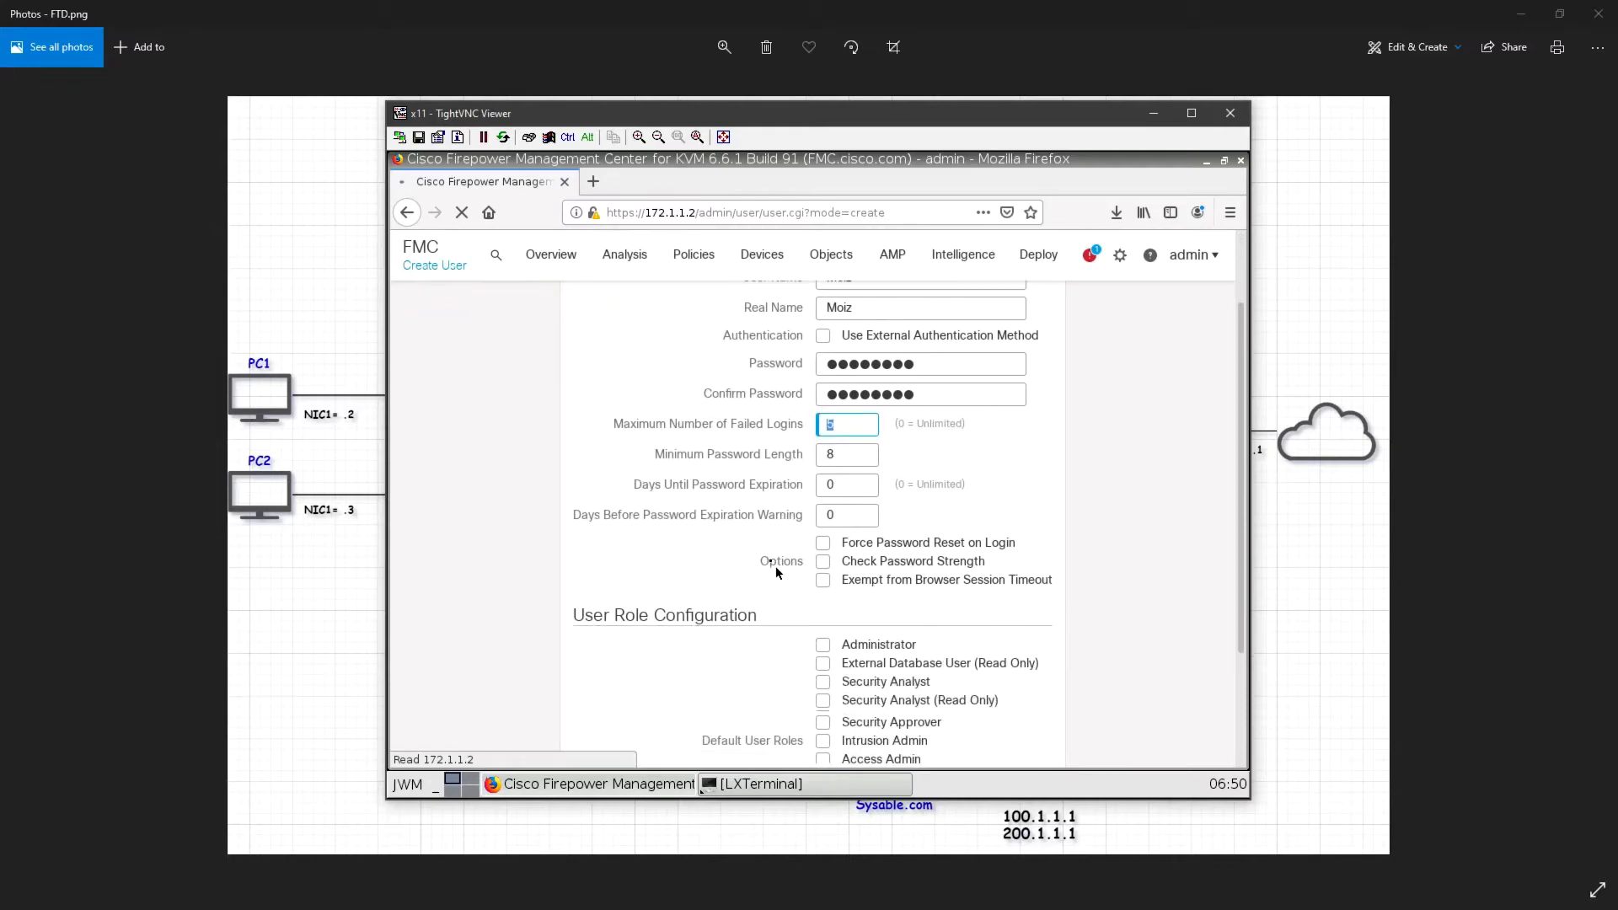
left_click_drag(632, 486, 793, 484)
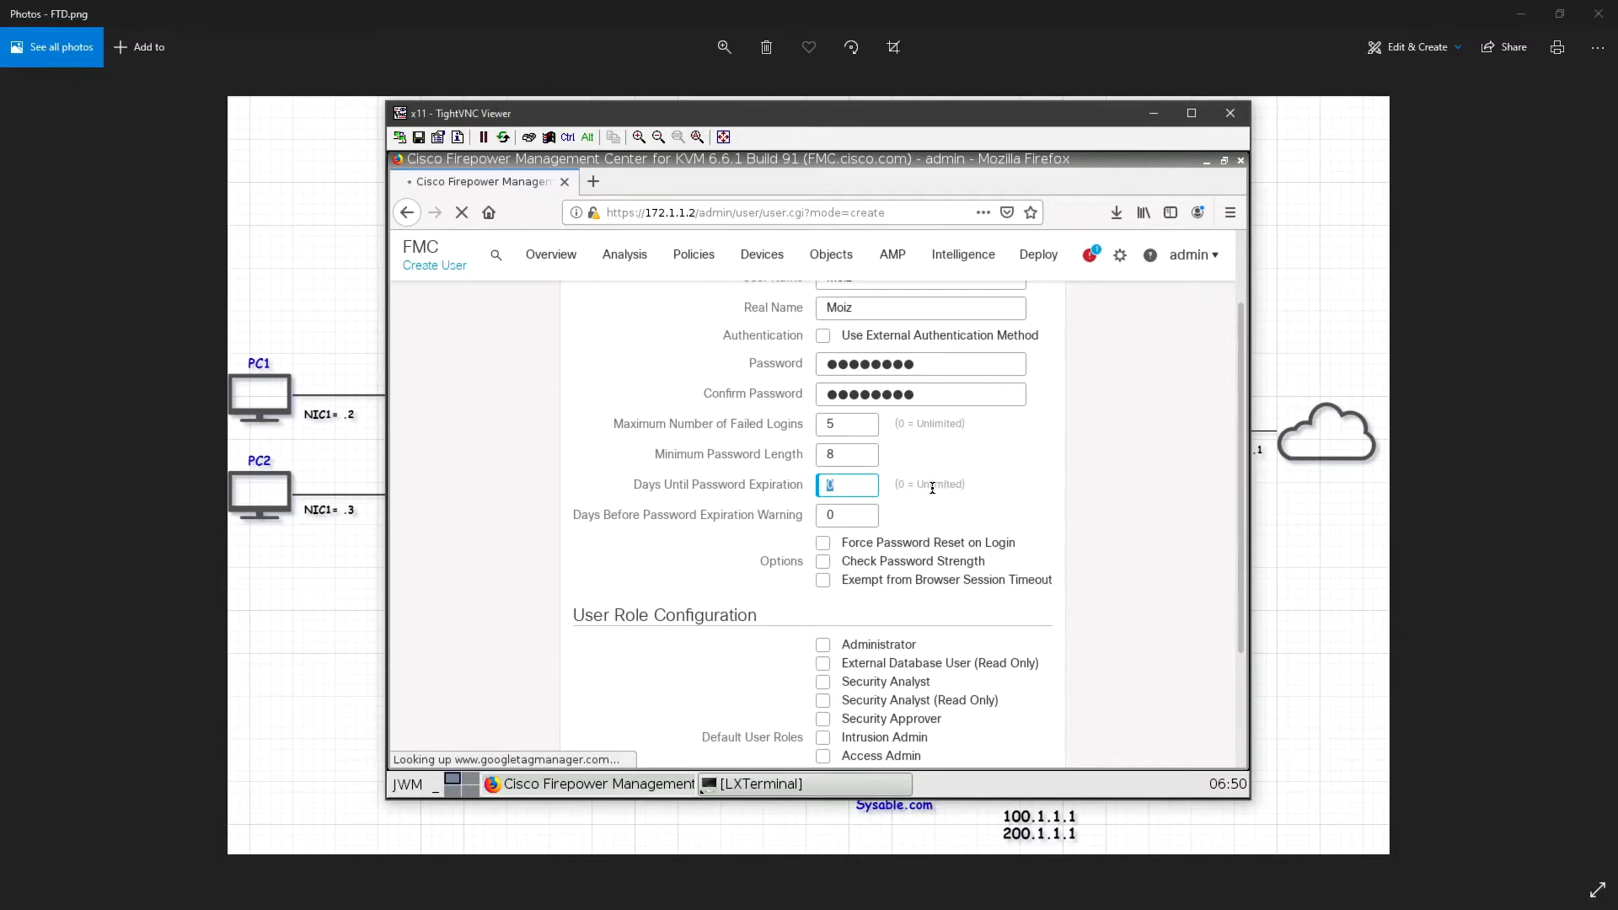
left_click(691, 552)
scroll(885, 556, "down", 2)
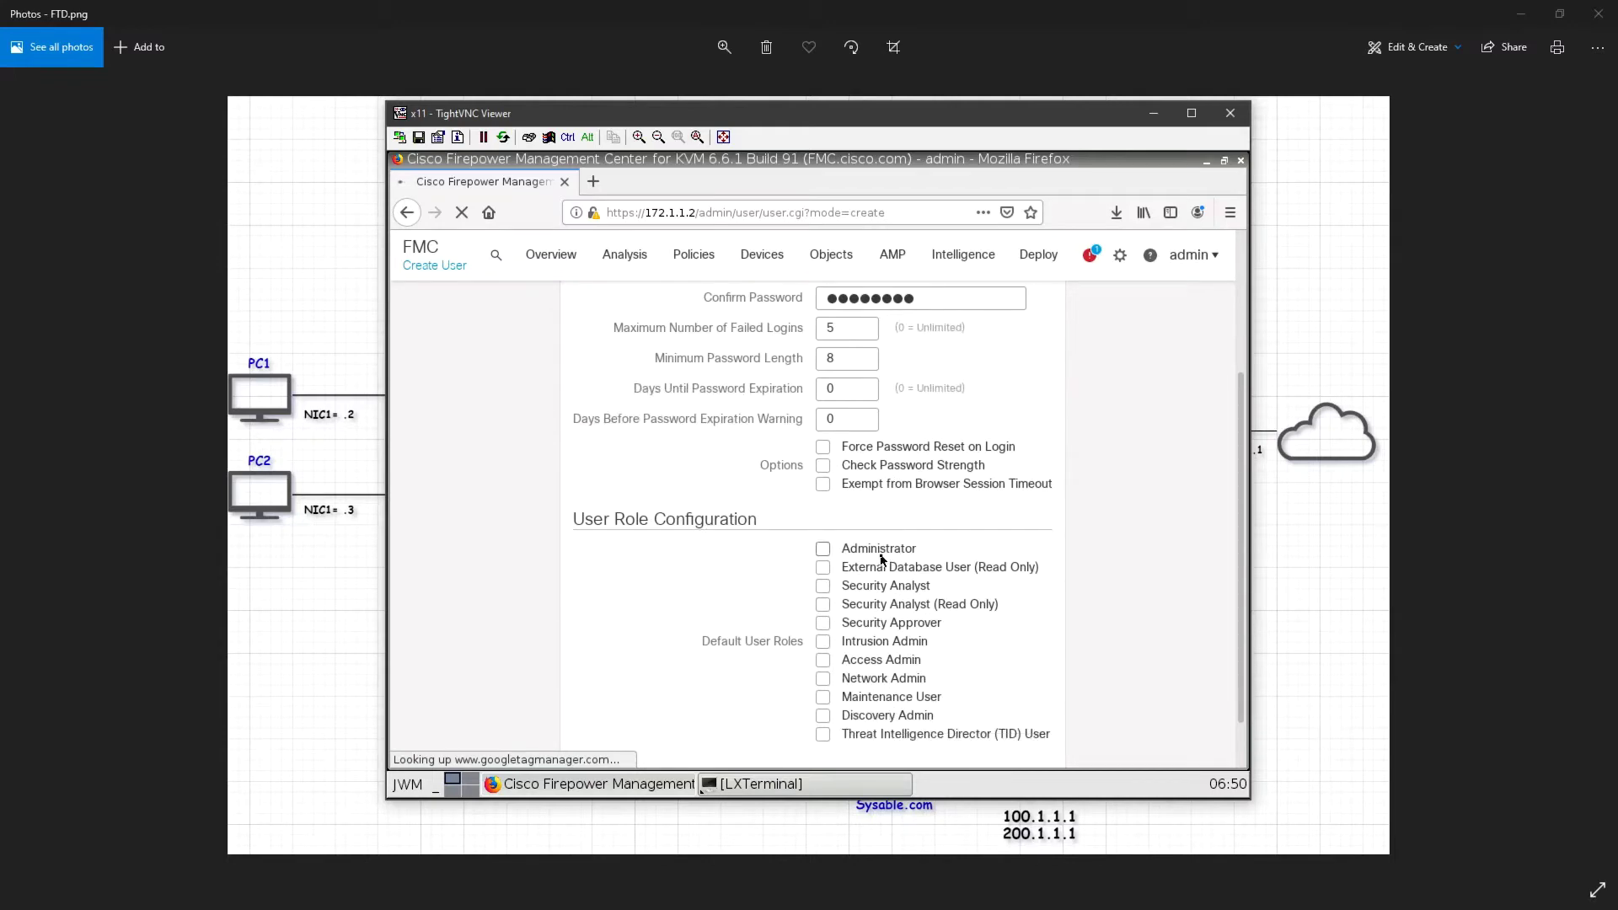
scroll(946, 558, "down", 1)
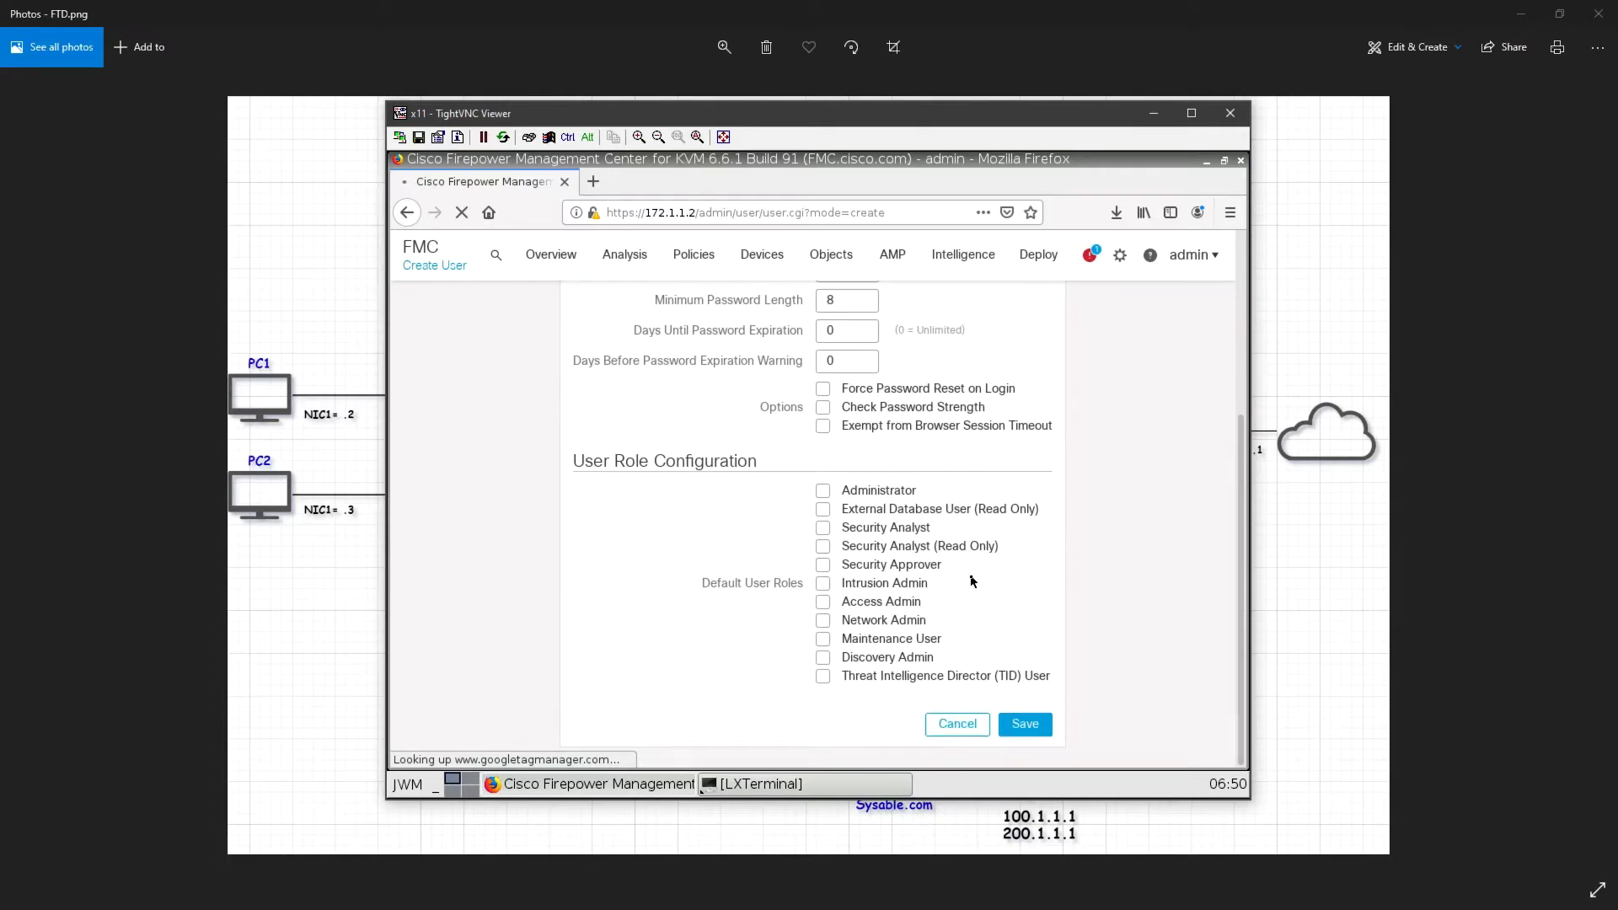
left_click(823, 546)
left_click(1025, 727)
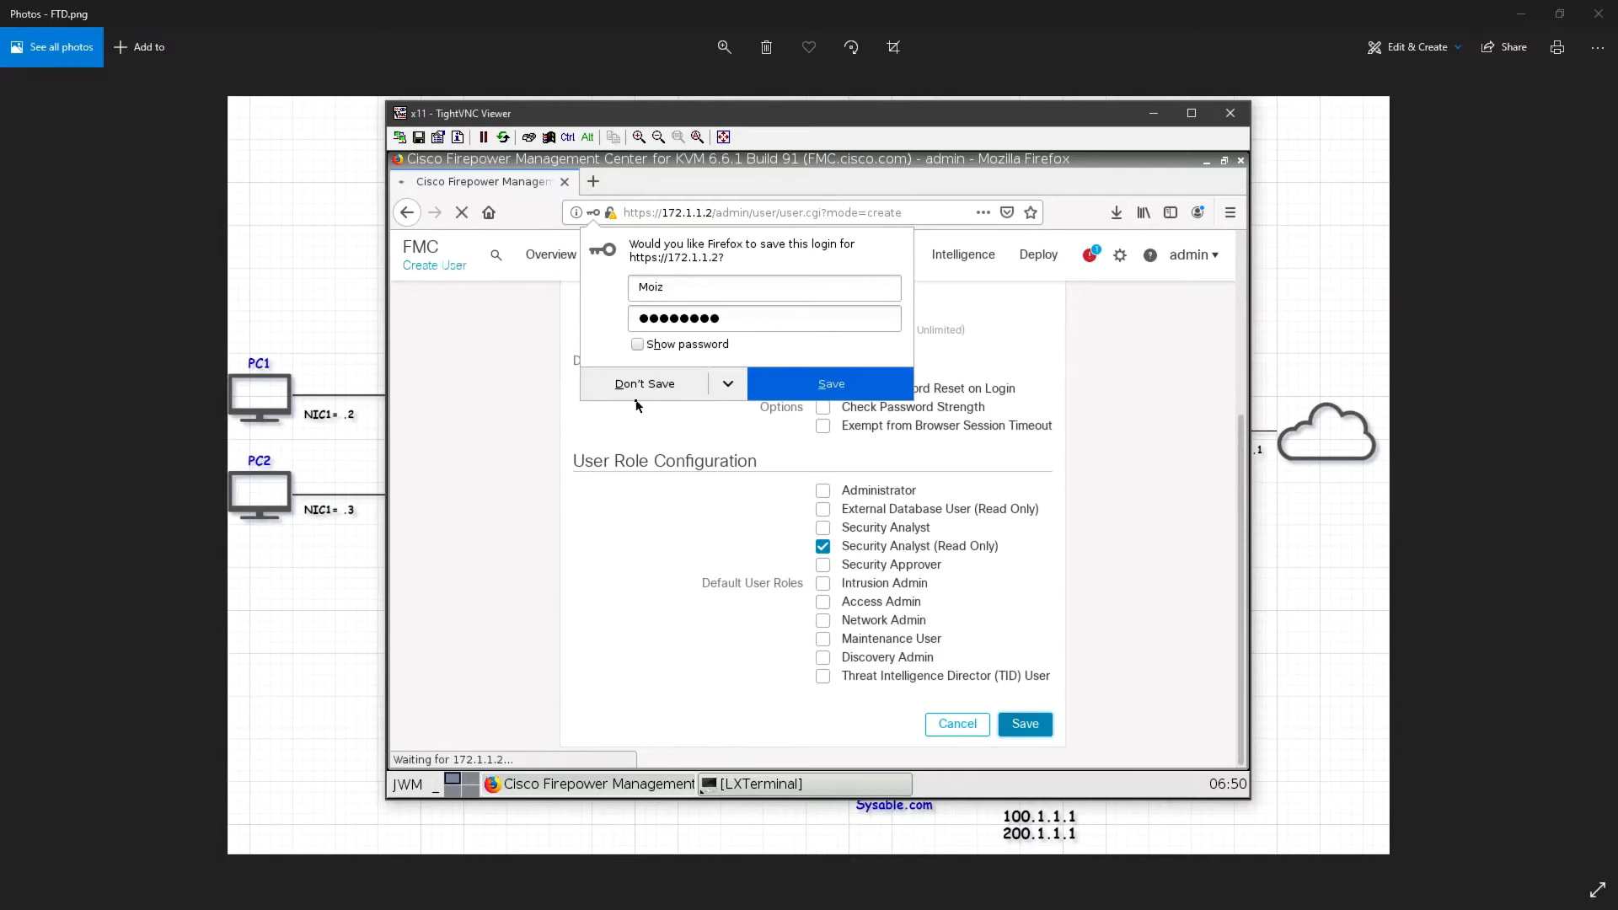
left_click(640, 387)
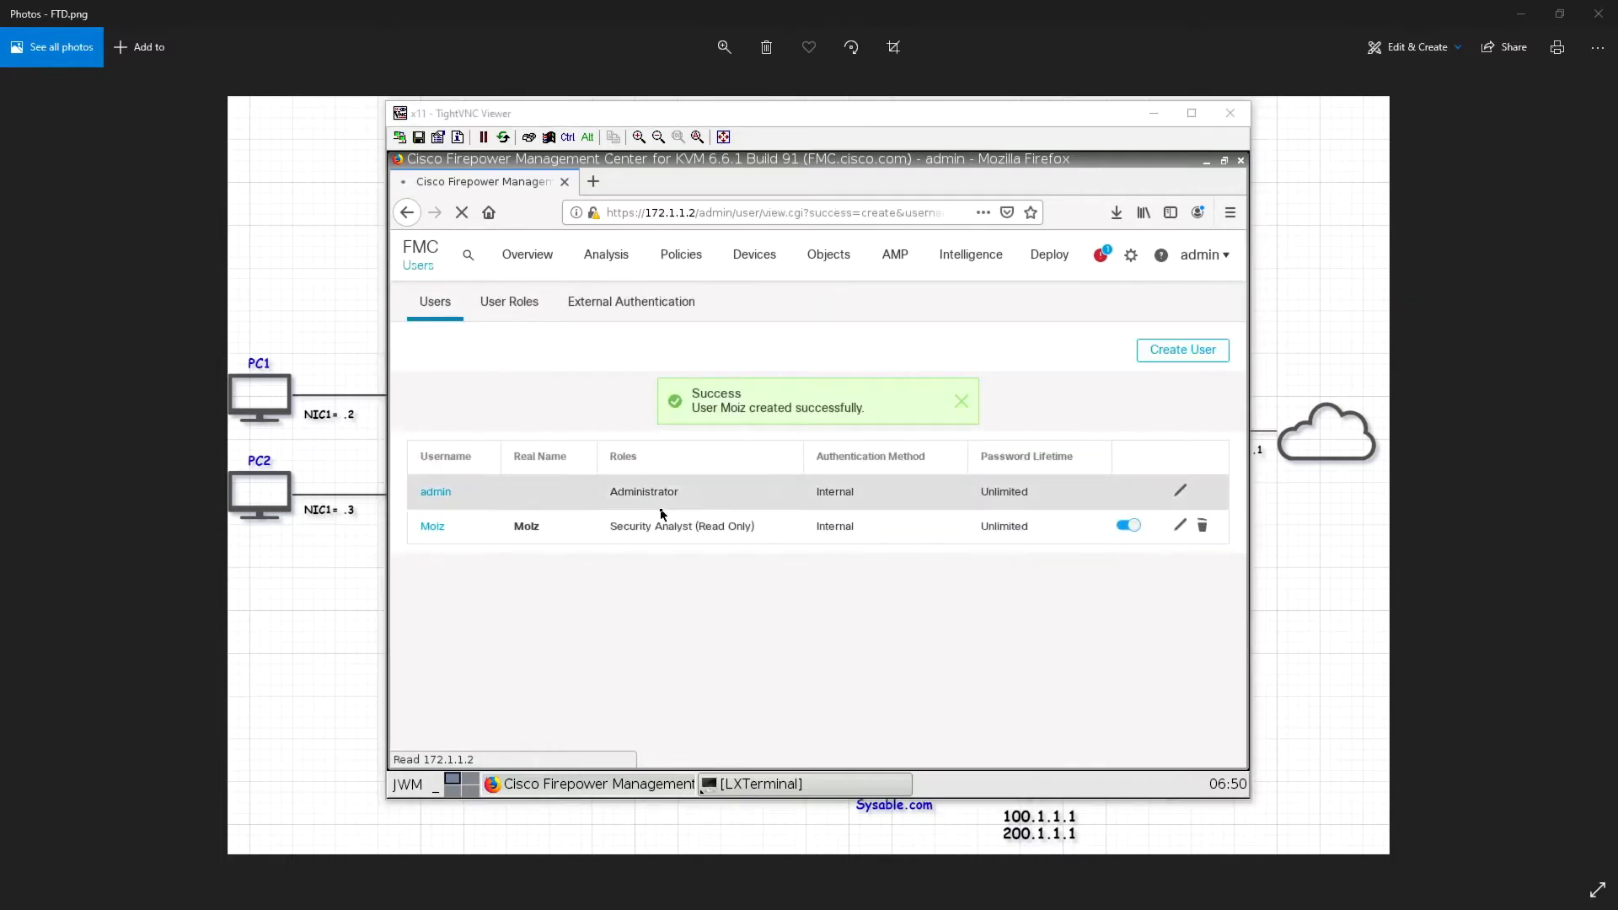
Dismiss the user-created banner and log the admin out from the account menu
left_click(963, 404)
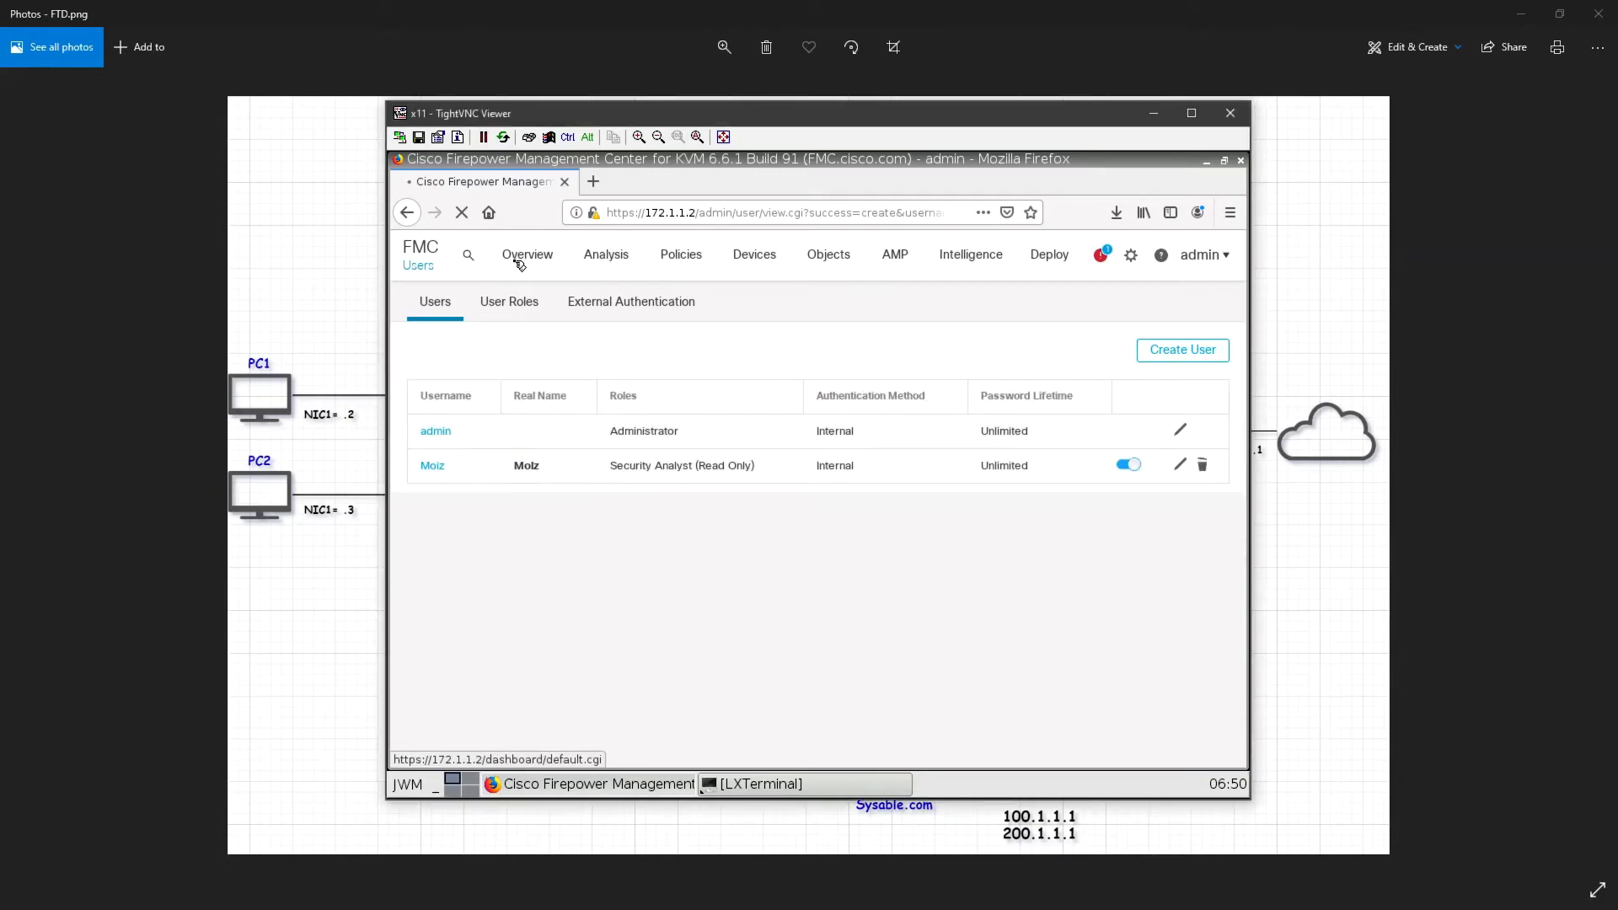
left_click(1130, 256)
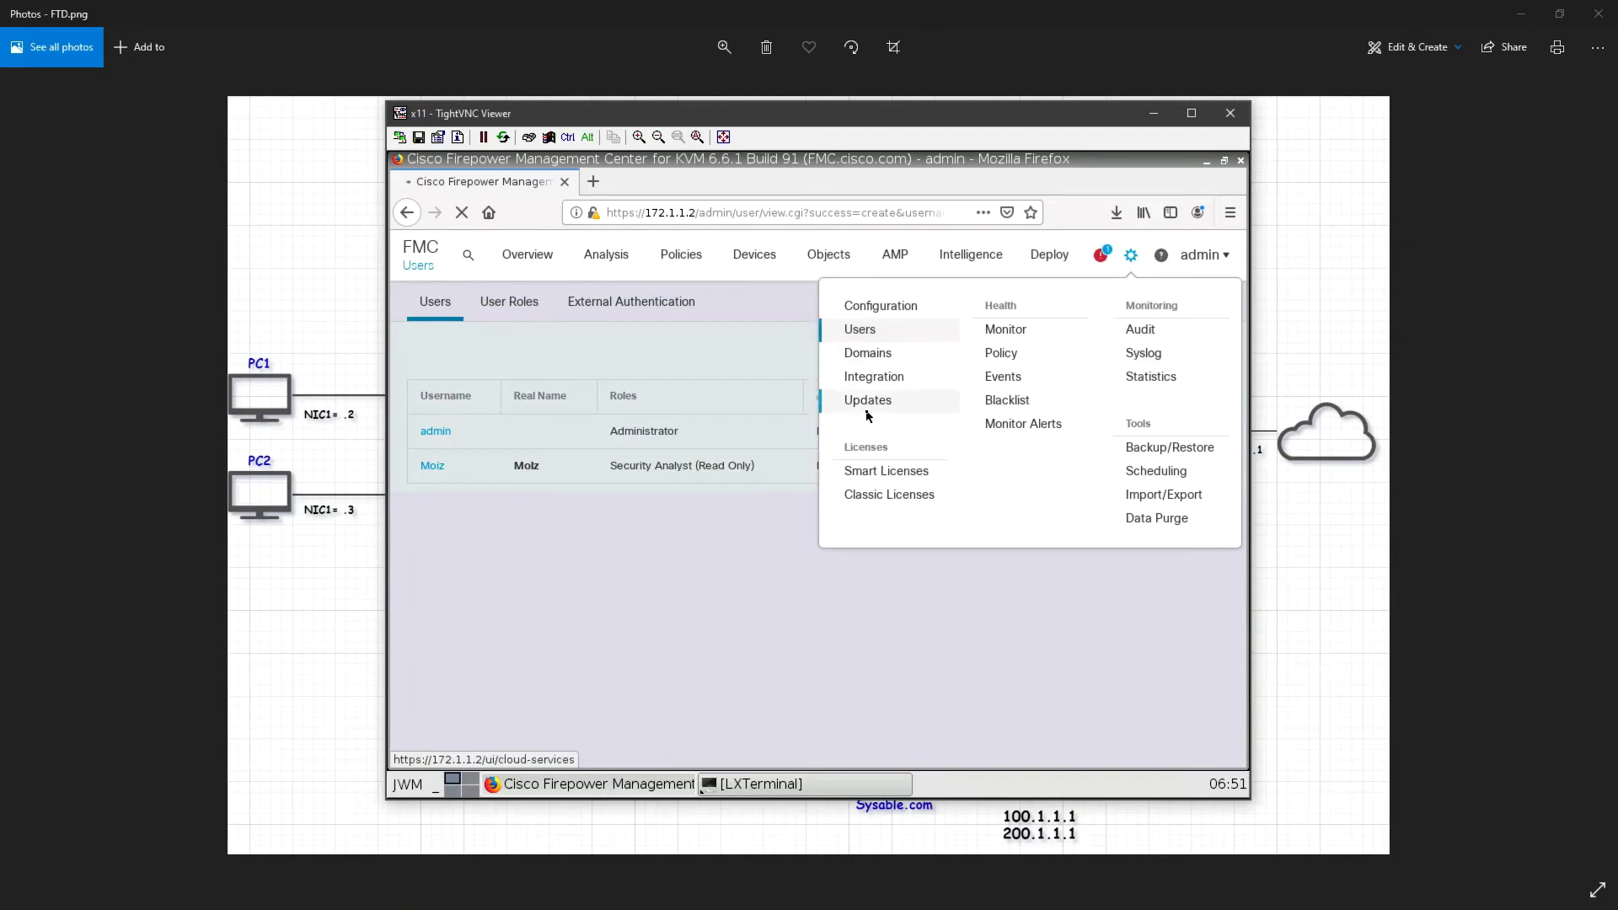
left_click(1221, 256)
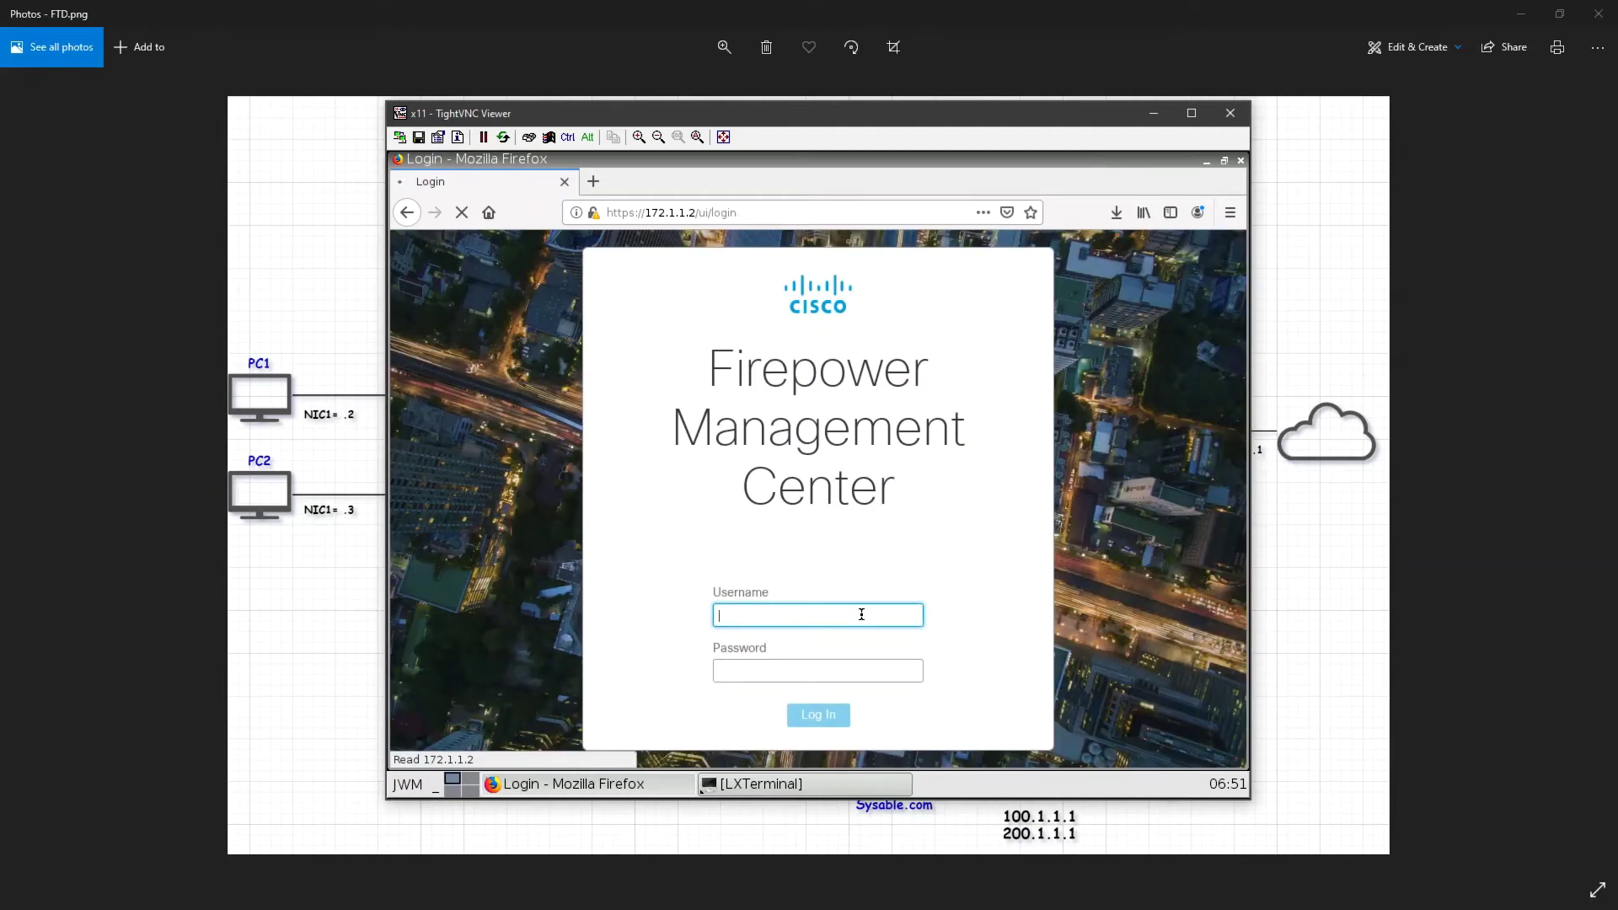
Log in with the new read-only user's name and password
type("Moiz")
key("Tab")
type("****")
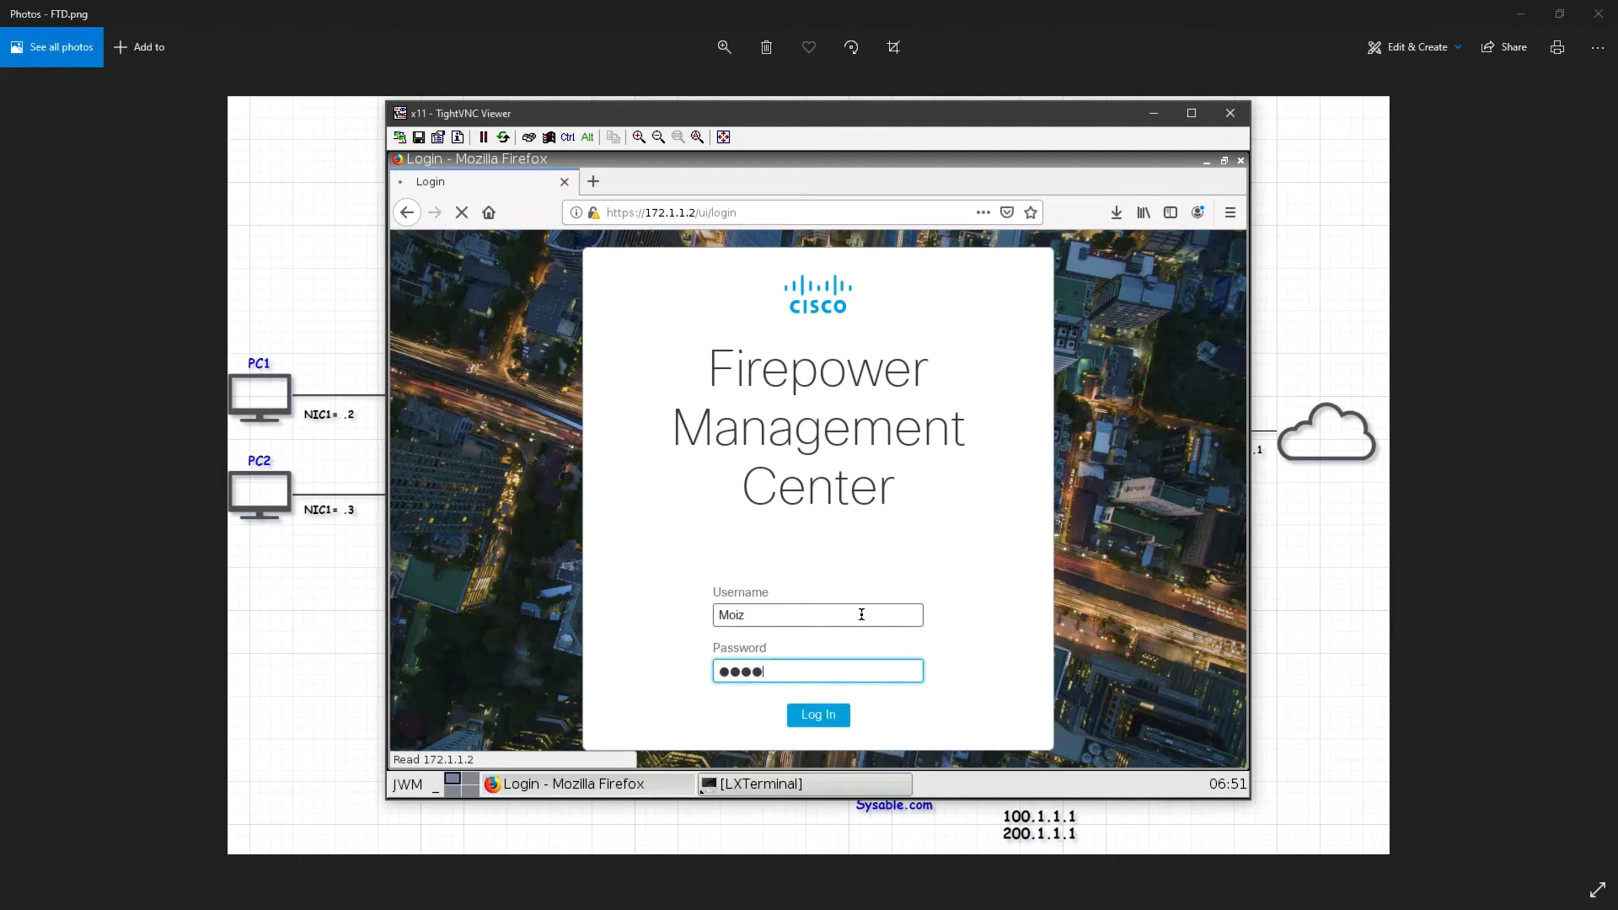
type("****")
key("Return")
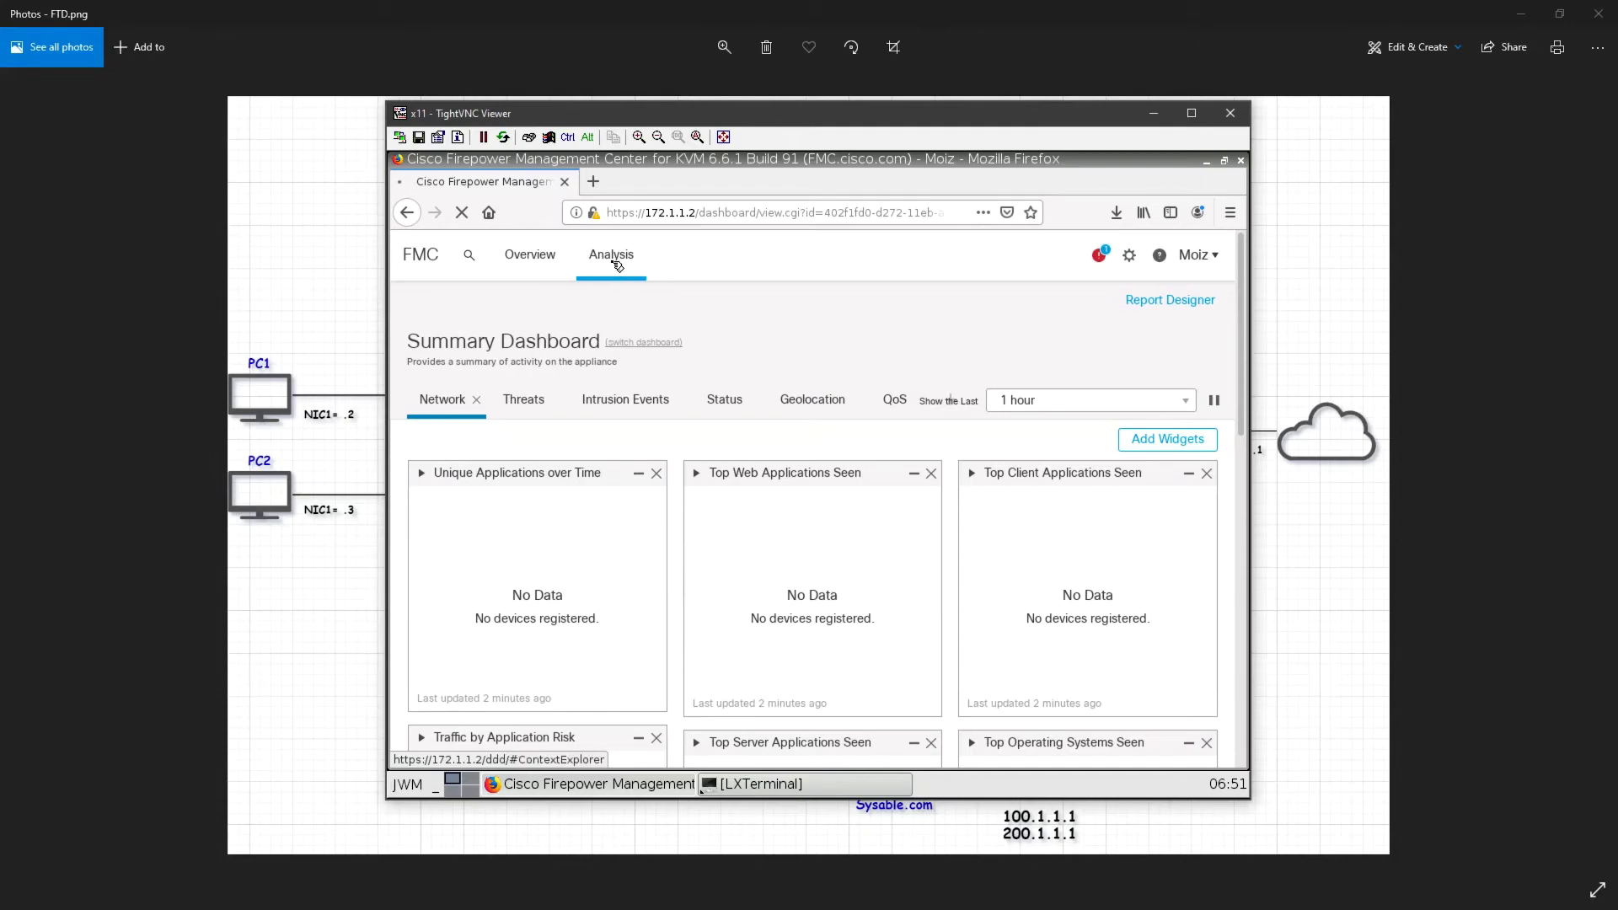
Review the dashboard and the read-only user's limited Health options, then log that user out
scroll(923, 558, "down", 2)
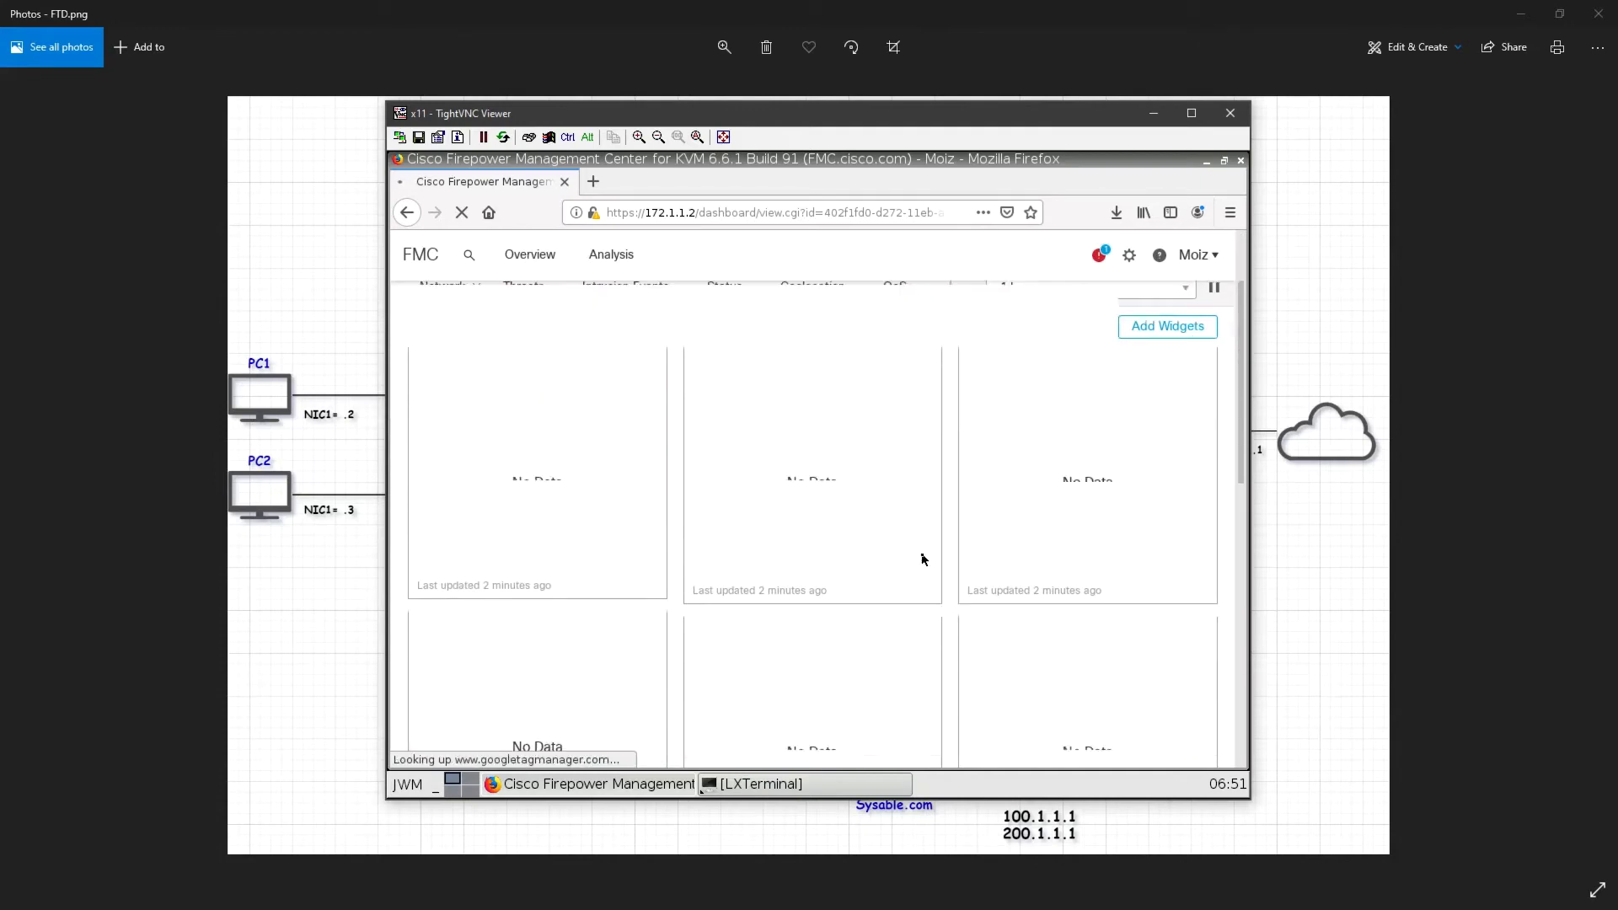
scroll(923, 559, "down", 3)
scroll(921, 561, "up", 5)
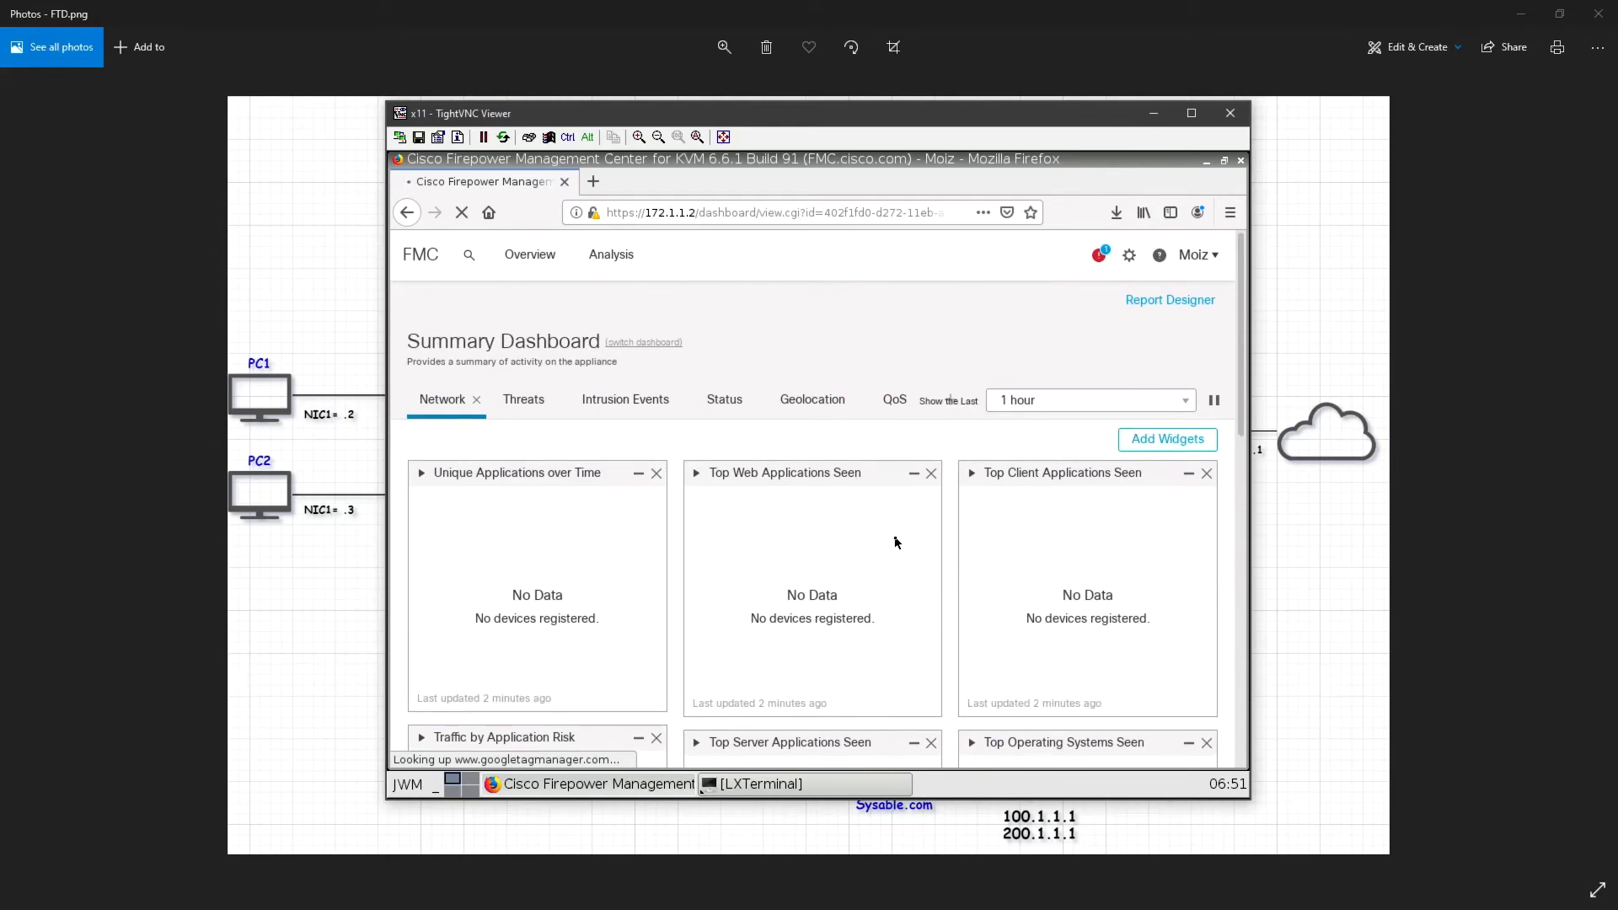
left_click(1130, 256)
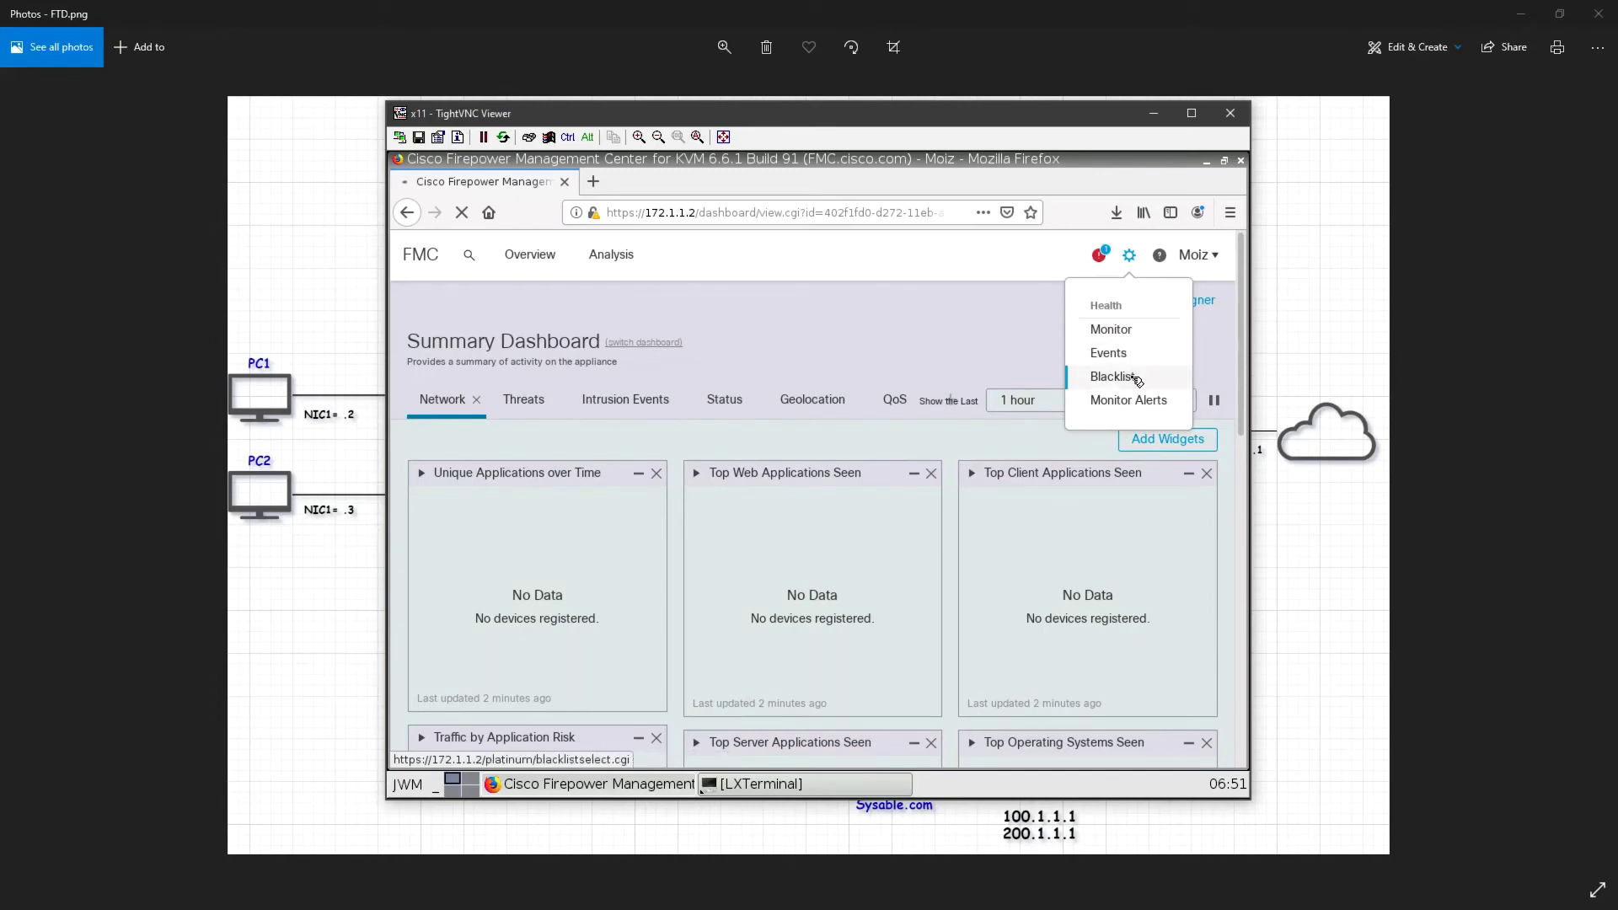
left_click(946, 334)
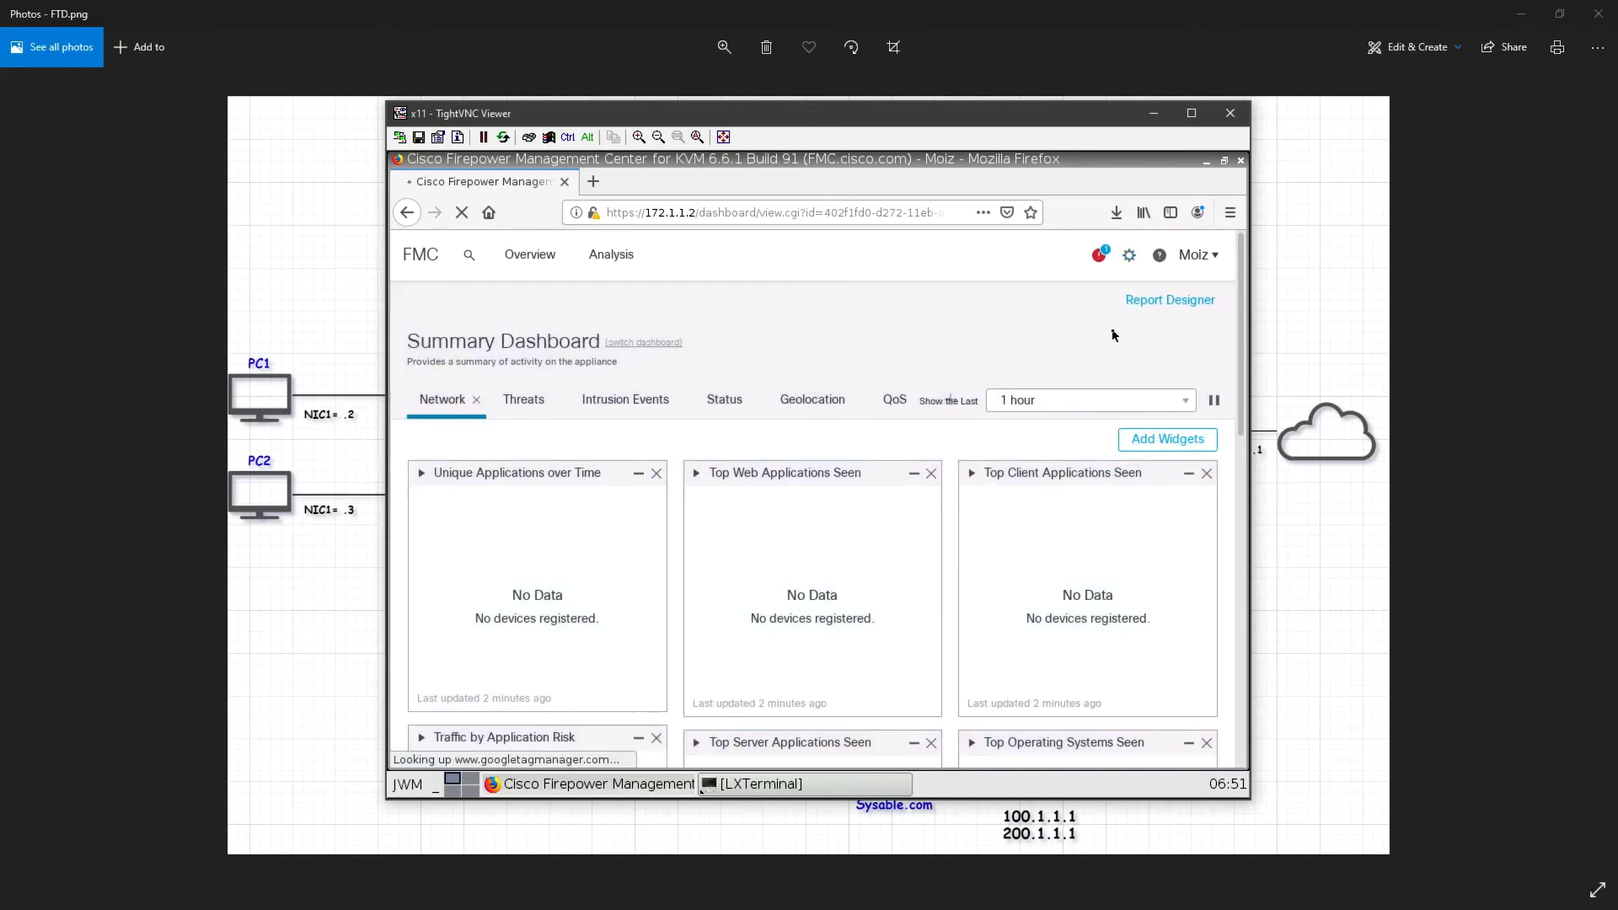
left_click(1214, 257)
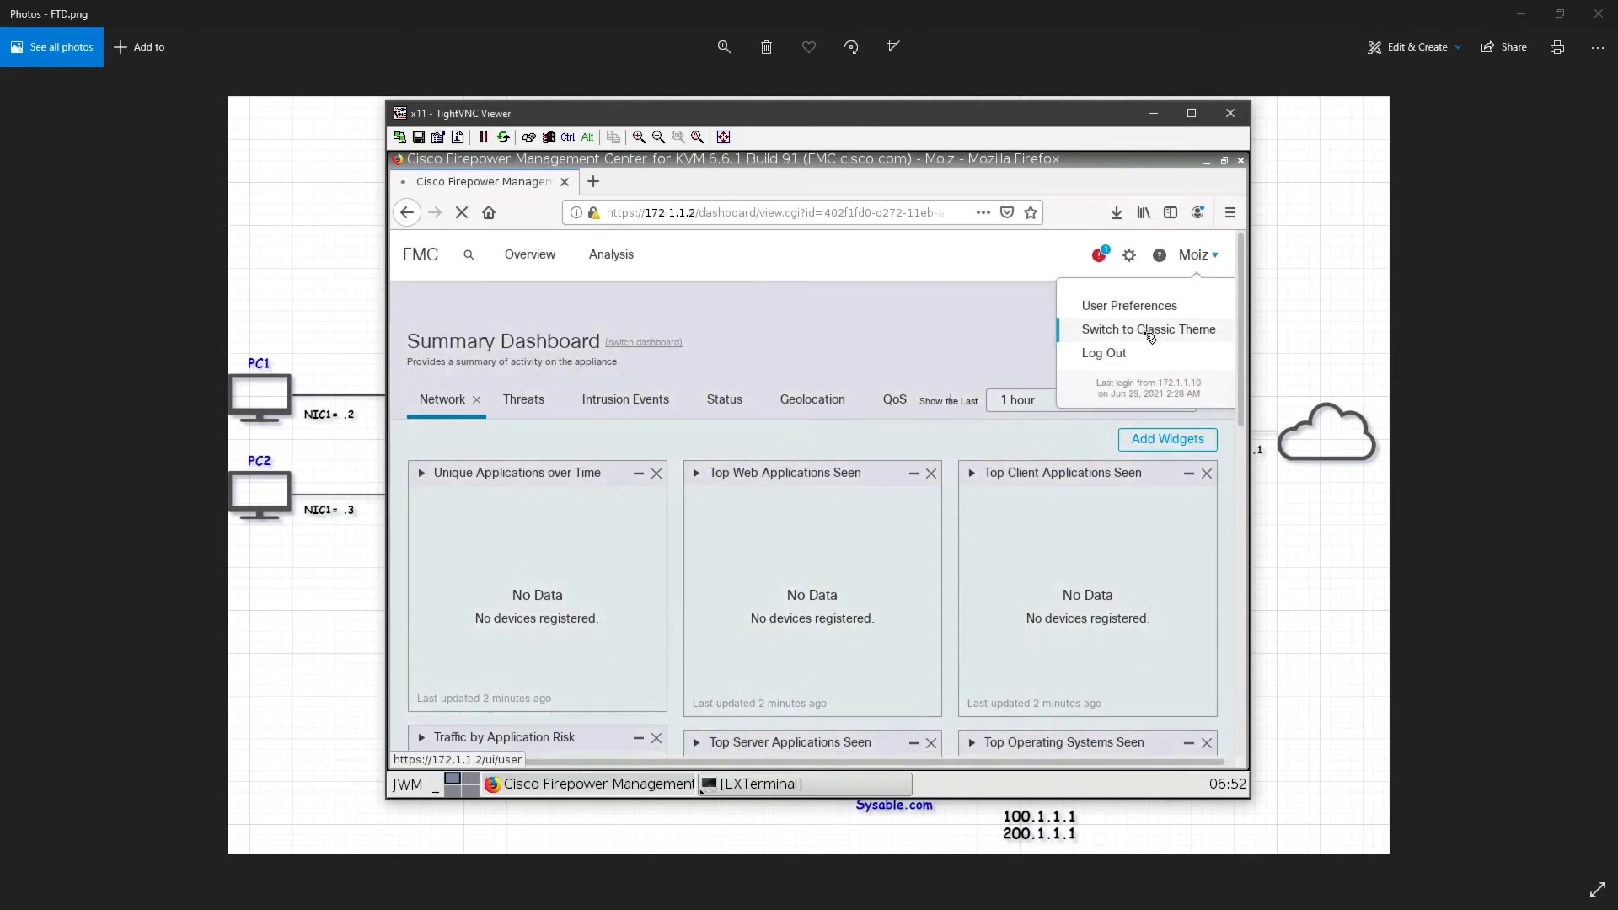
left_click(1150, 332)
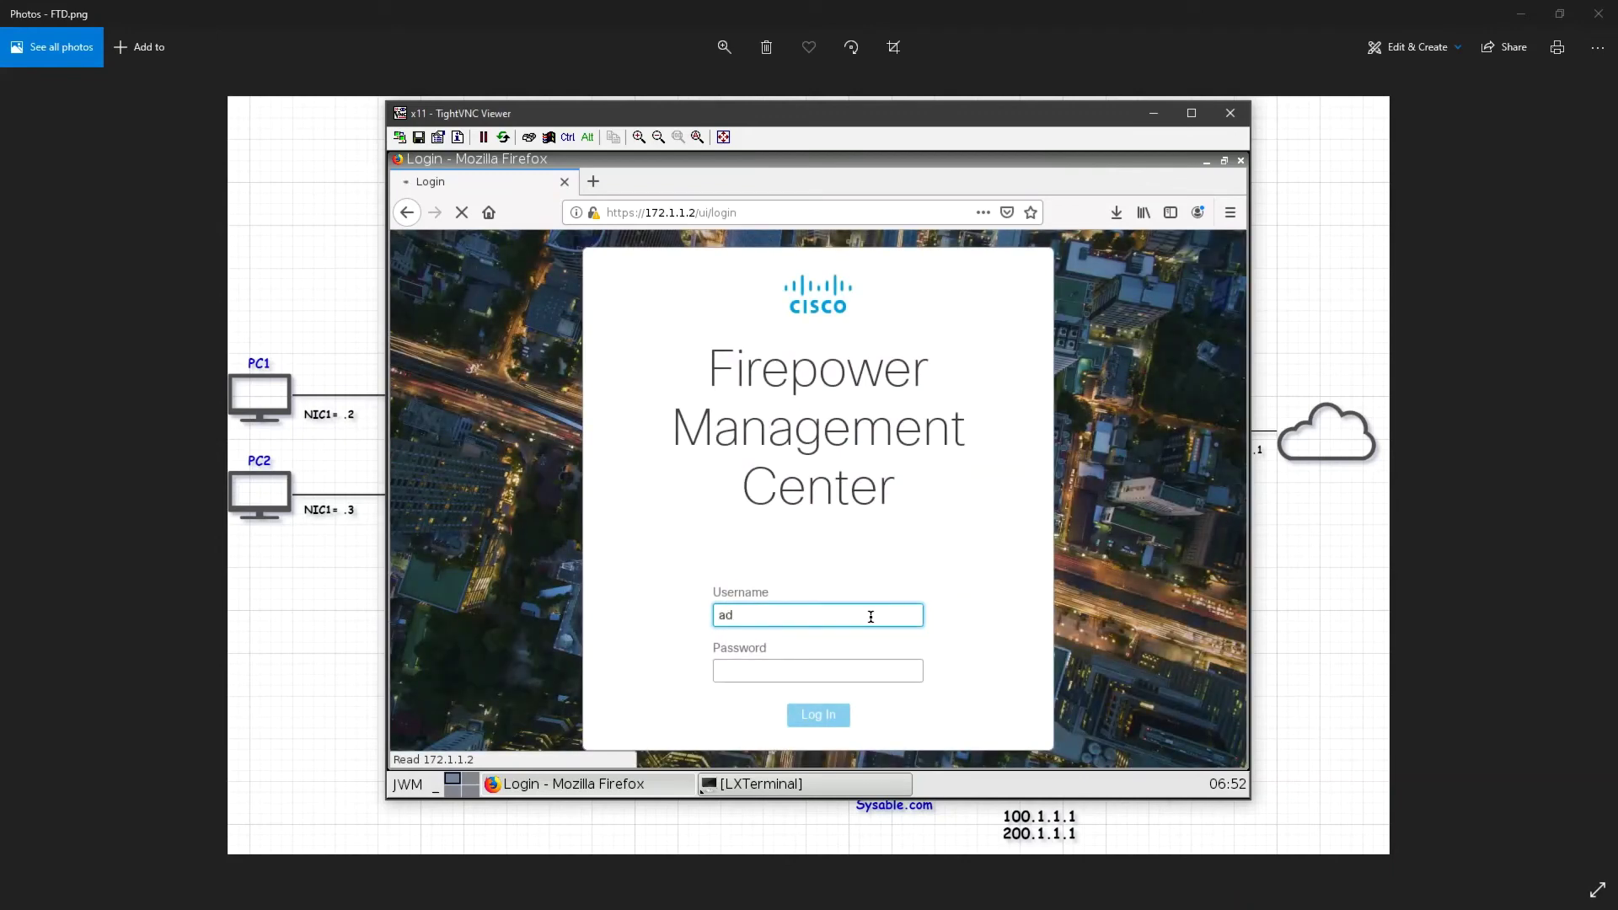
Log back in with the admin user name and the admin password
type("min")
key("Tab")
type("*******")
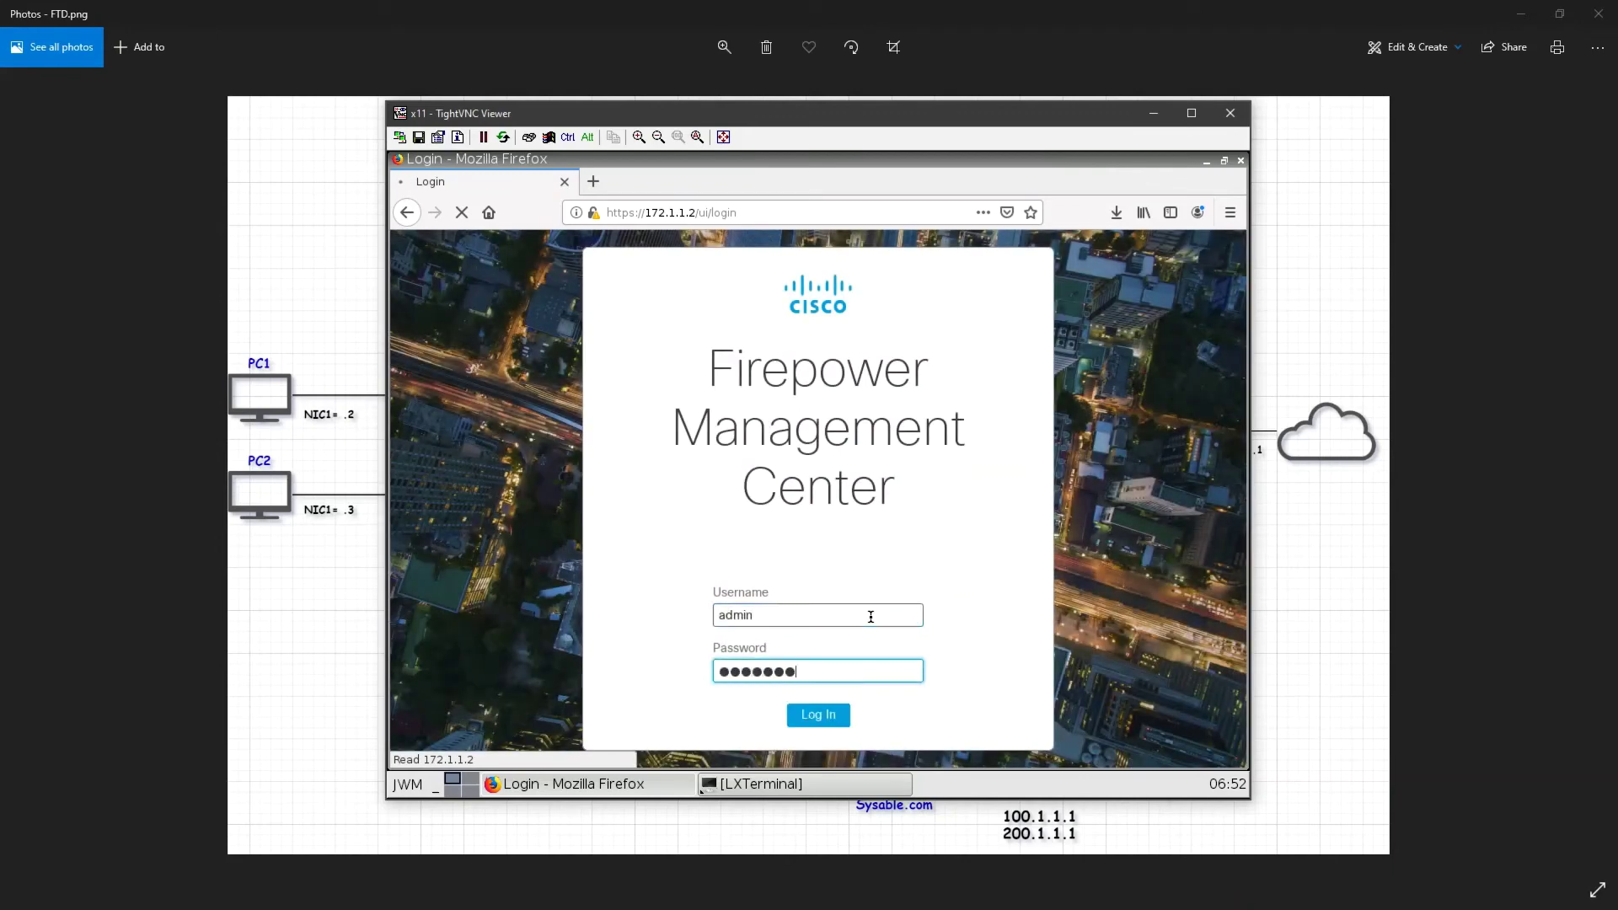
type("*")
key("Return")
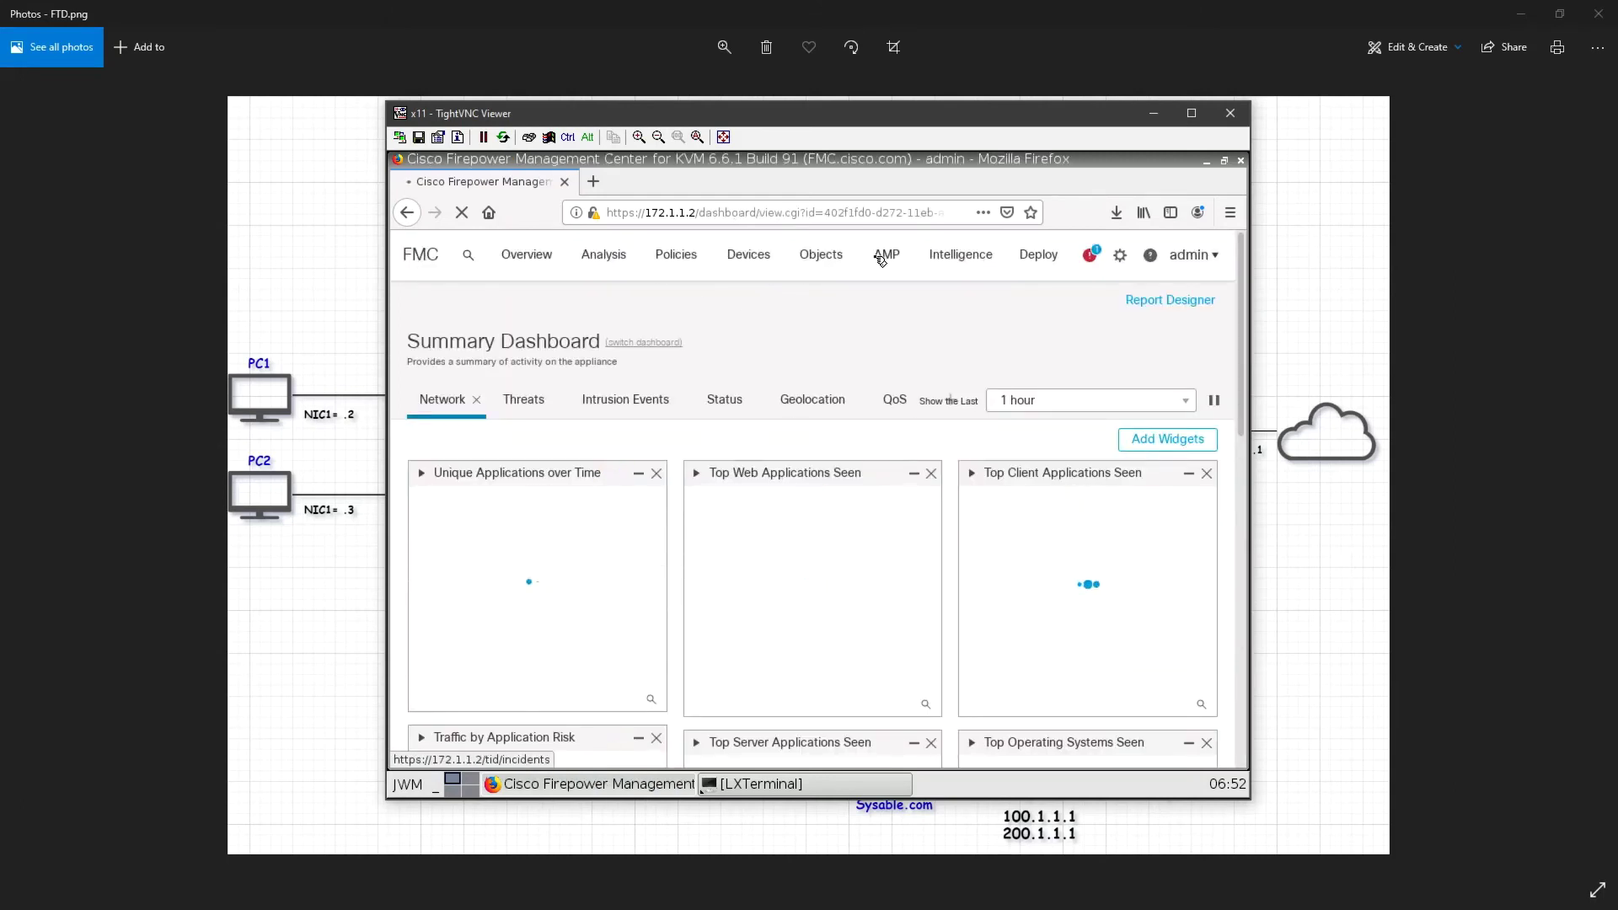
Return to the Users page via the gear menu to see admin and the Security Analyst user
left_click(1127, 256)
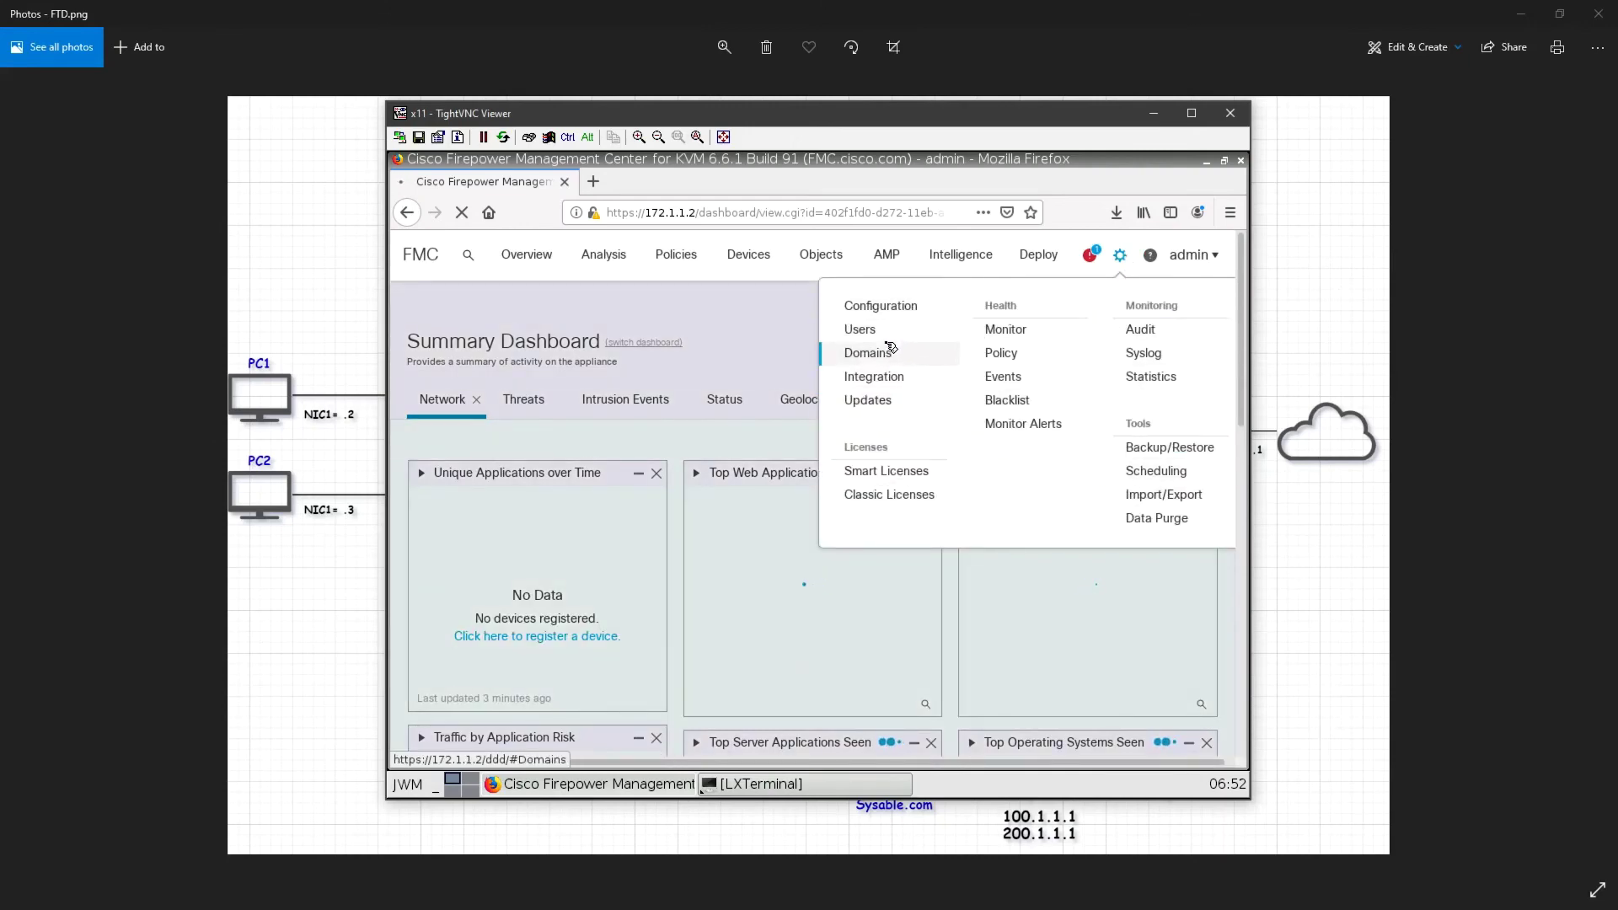
left_click(885, 337)
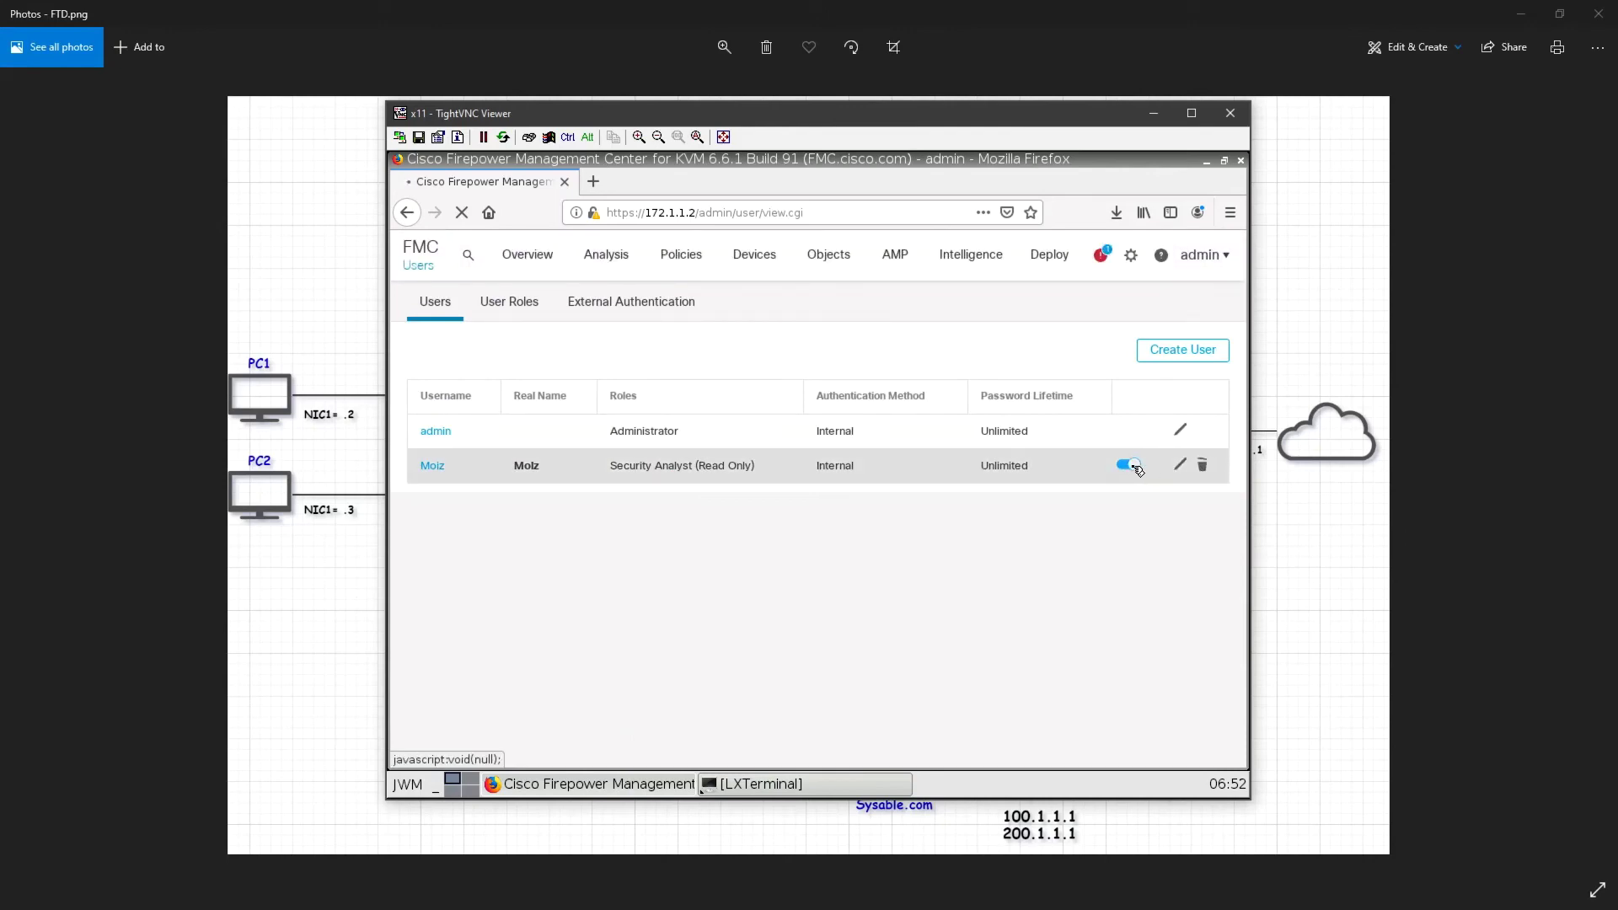
Delete the Security Analyst (Read Only) user, confirm with OK, and dismiss the success banner
left_click(1204, 468)
left_click(941, 476)
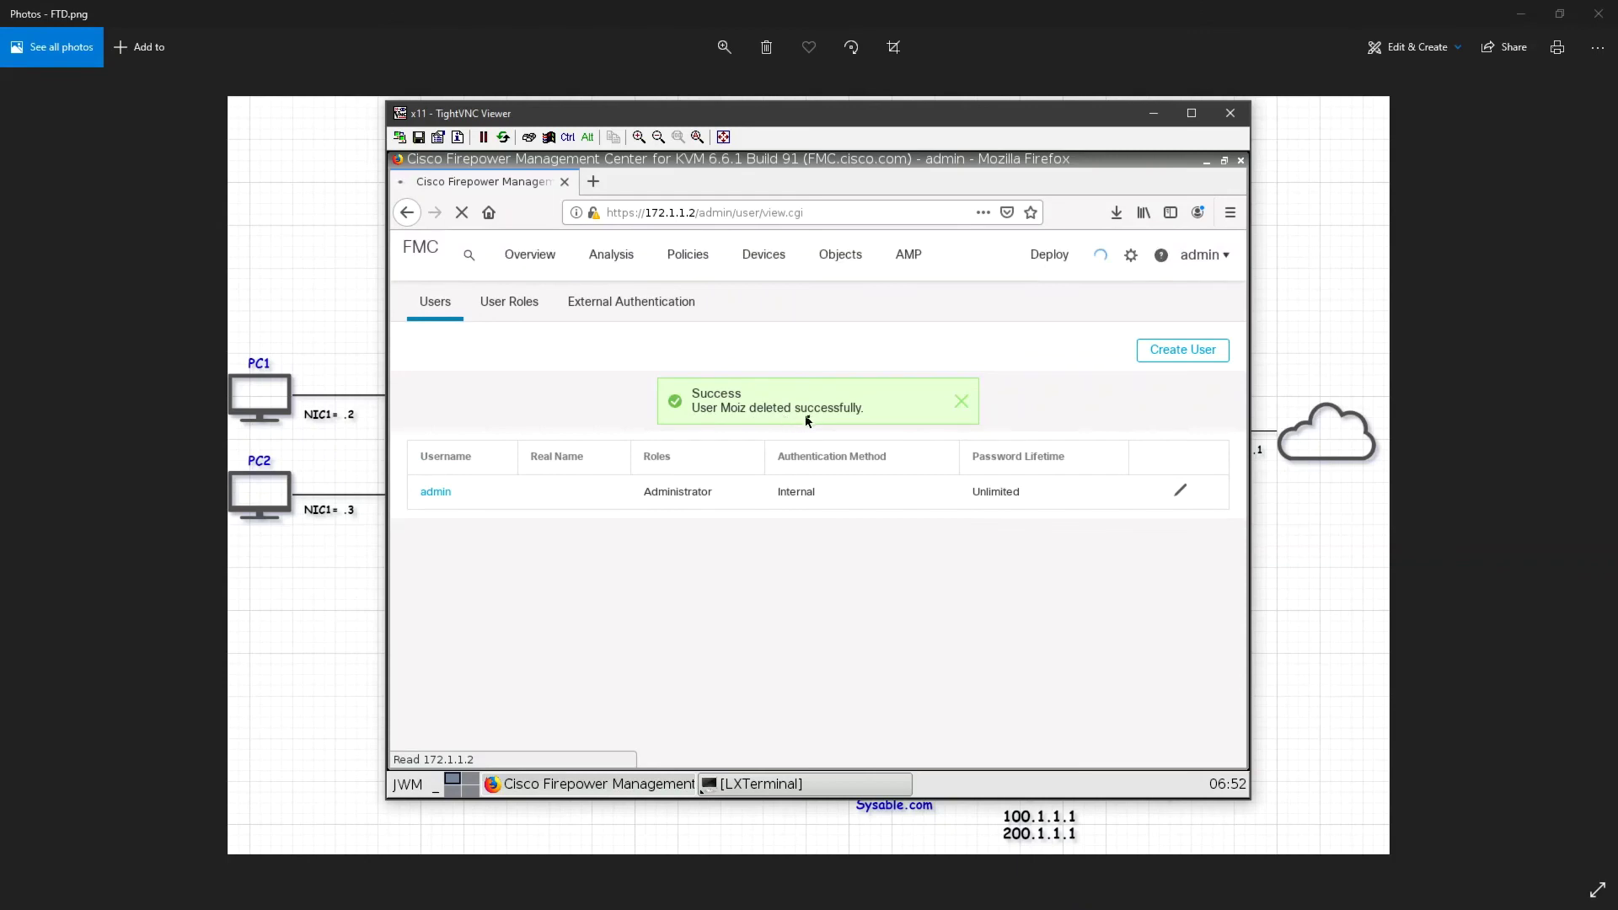
left_click(963, 402)
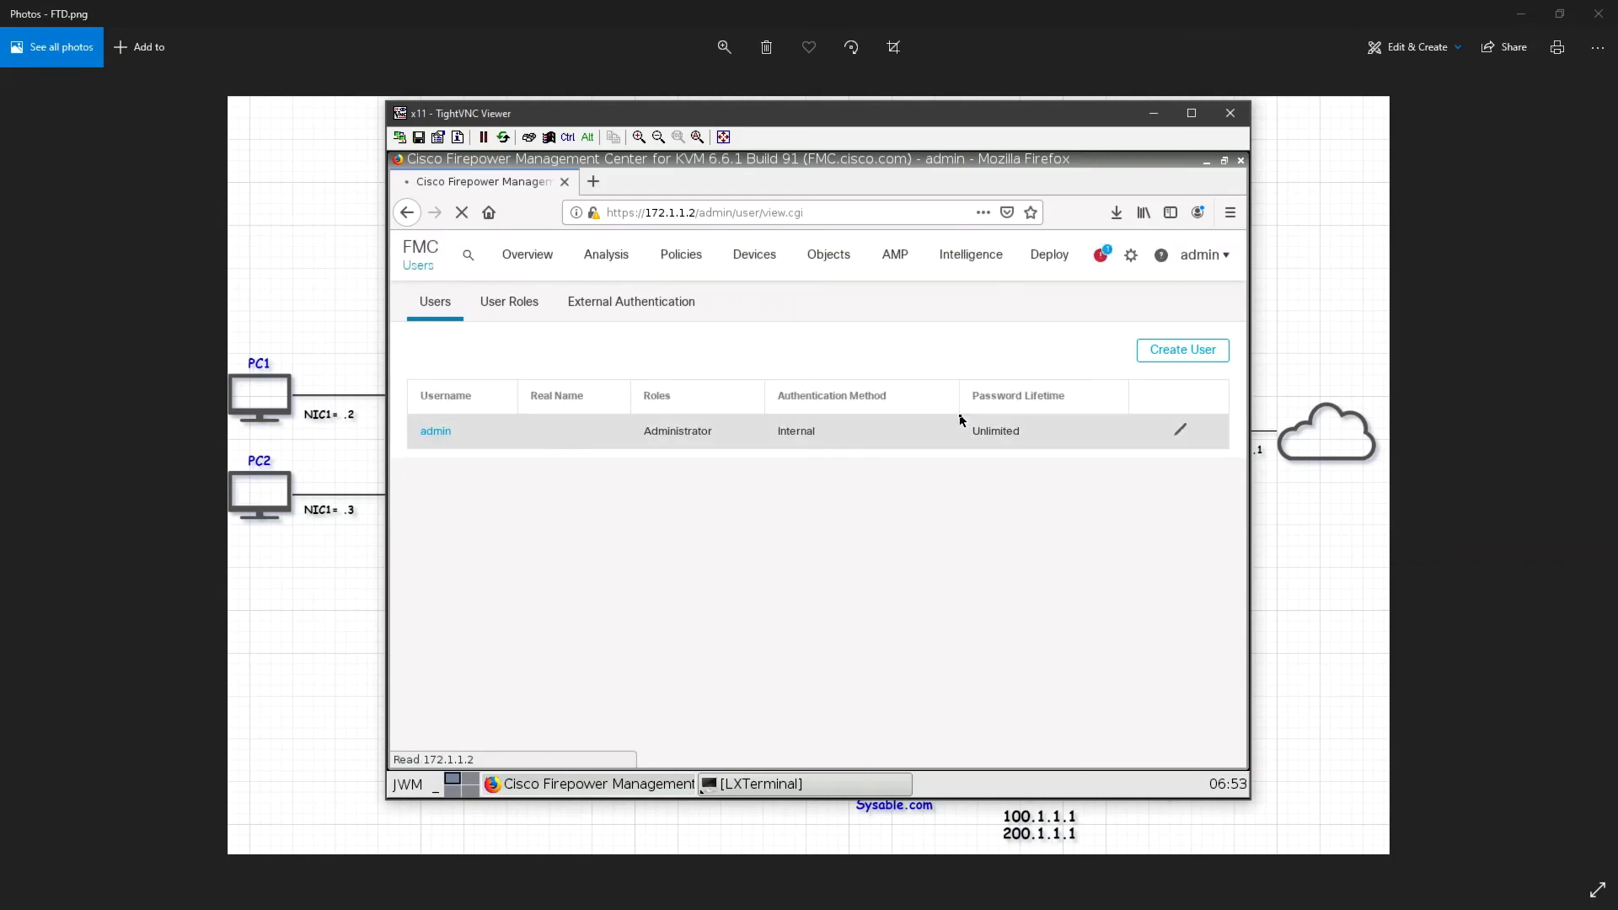